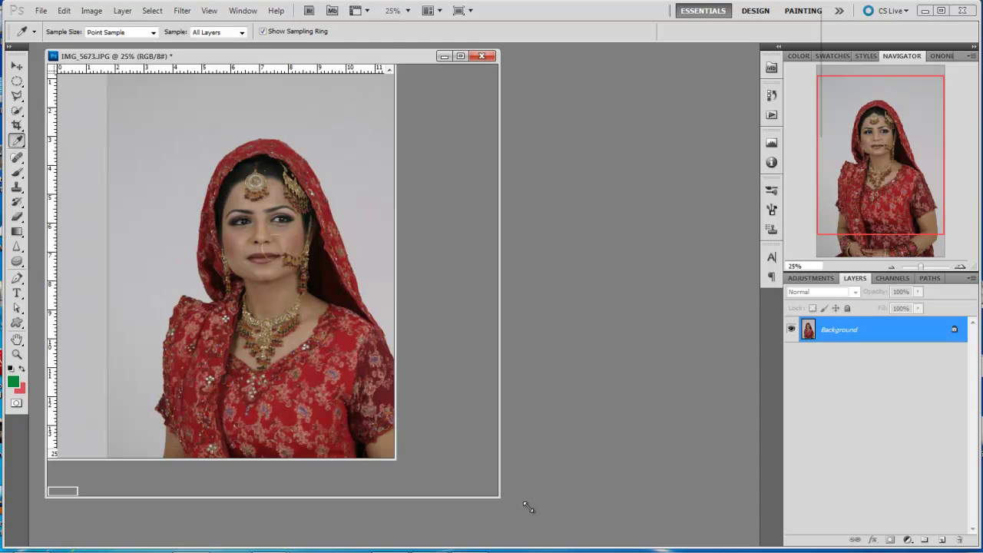
# - Enlarge the document window, duplicate the portrait as Layer 1, and bring up Levels
pyautogui.moveTo(471, 489)
pyautogui.mouseDown()
pyautogui.moveTo(530, 506)
pyautogui.moveTo(514, 547)
pyautogui.mouseUp()
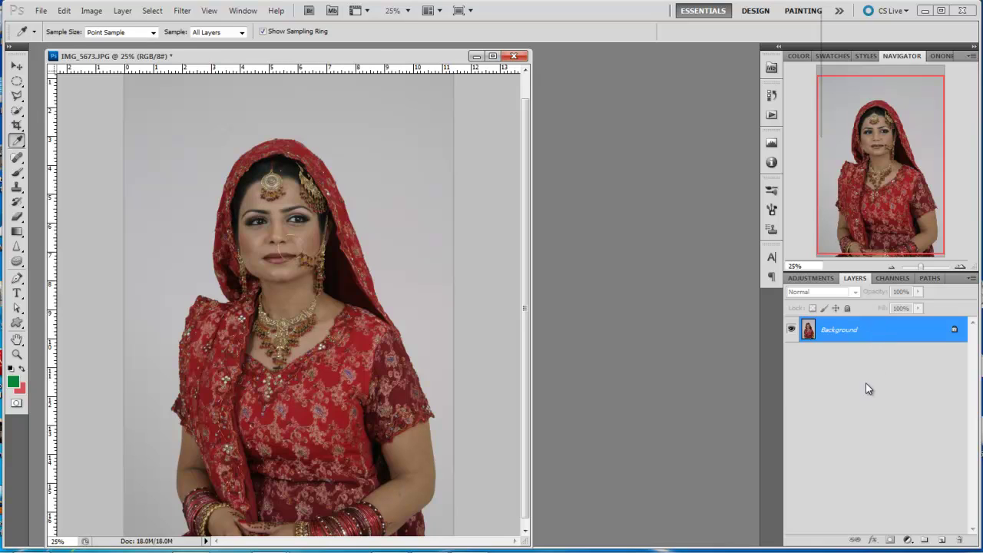
pyautogui.hotkey('ctrl', 'j')
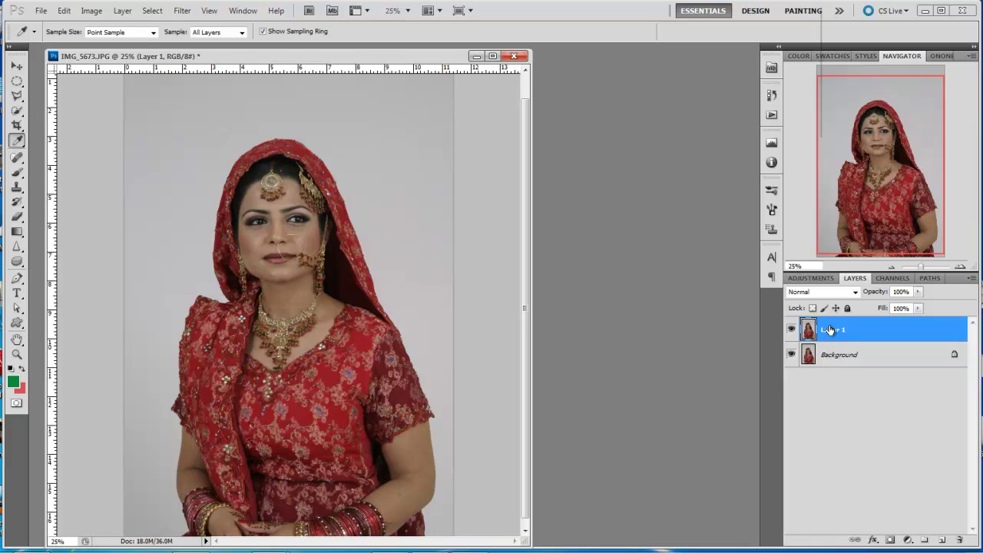
pyautogui.hotkey('ctrl', 'l')
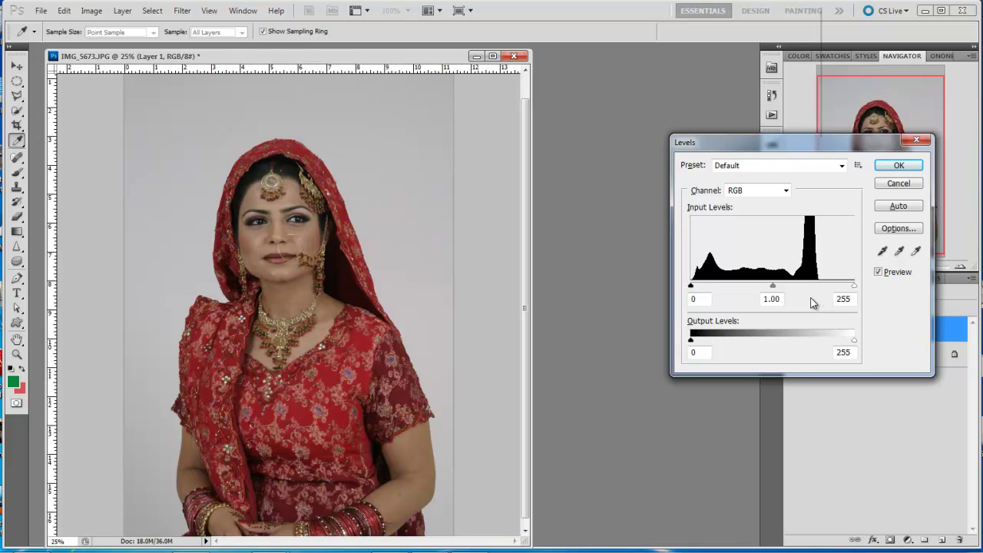
# - Apply Levels to Layer 1 with the white input level moved to 201
pyautogui.moveTo(854, 285); pyautogui.dragTo(820, 286)
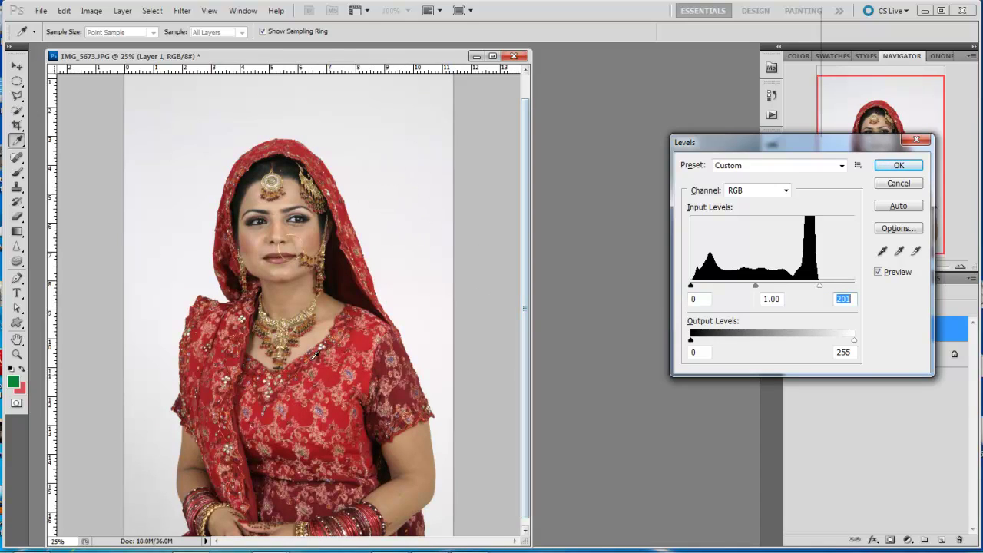
pyautogui.click(899, 166)
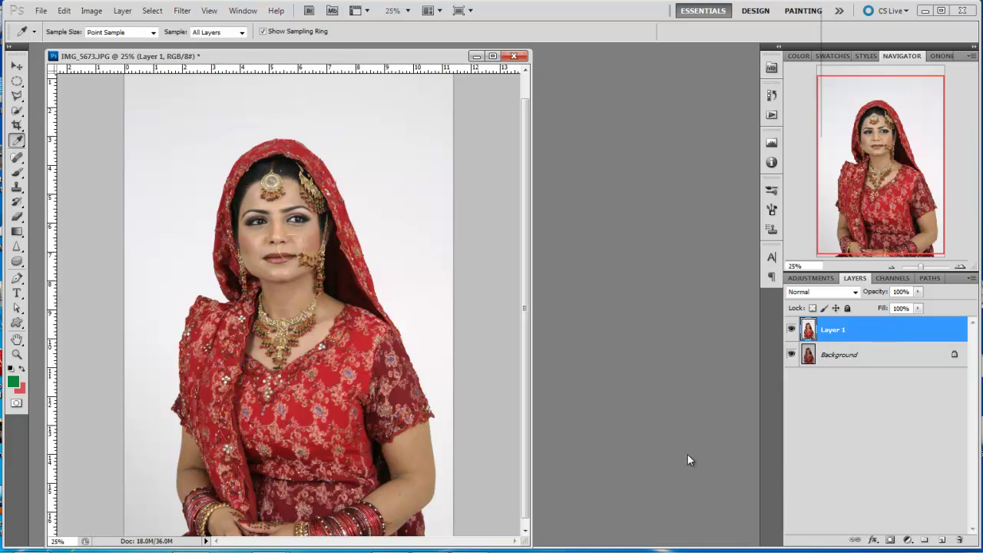
# - Add a new Layer 2 below Layer 1 and hide the portrait layers
pyautogui.keyDown('ctrl'); pyautogui.click(942, 541); pyautogui.keyUp('ctrl')
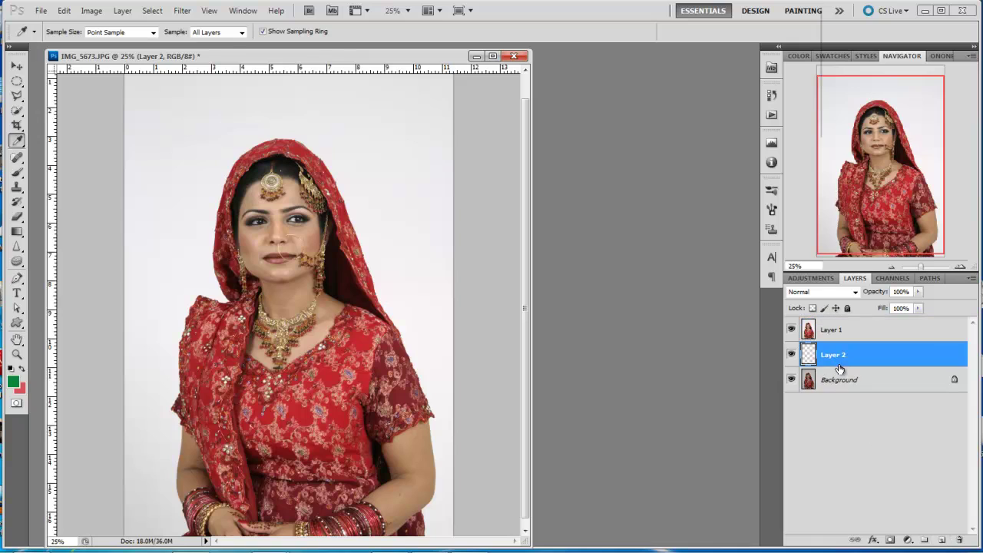
pyautogui.click(792, 330)
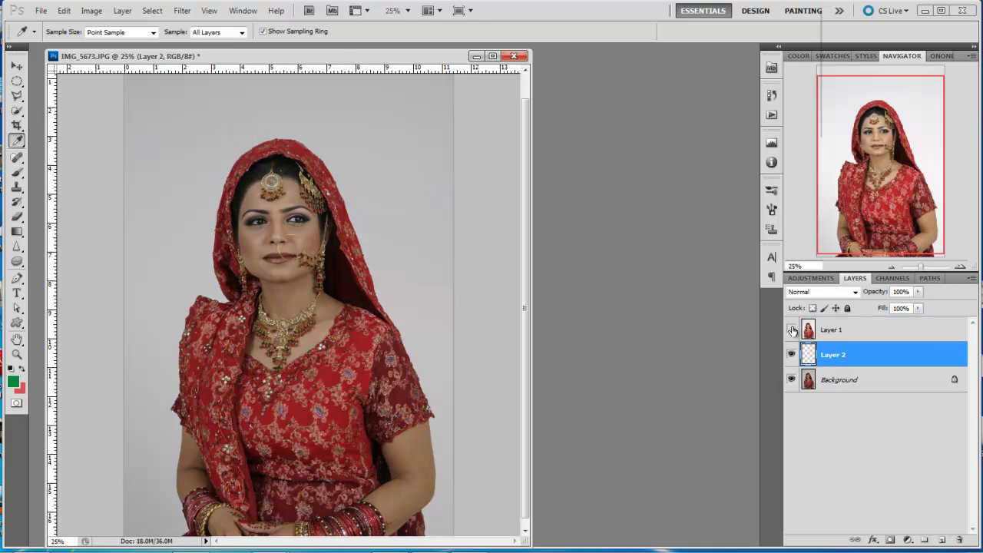
pyautogui.click(792, 379)
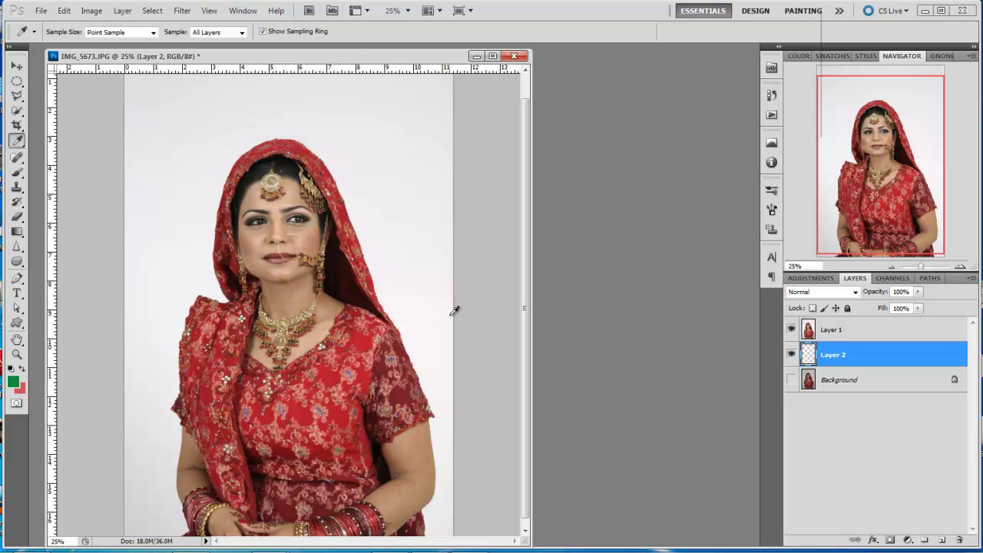
# - Set the foreground to the scarf's red and the background to dark red 850d10
pyautogui.click(376, 285)
pyautogui.click(21, 392)
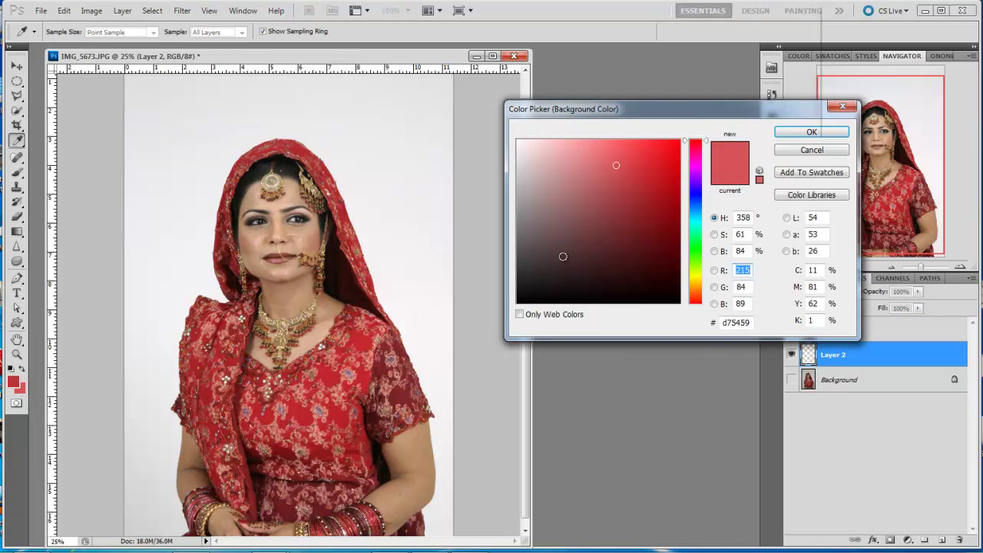
pyautogui.click(656, 206)
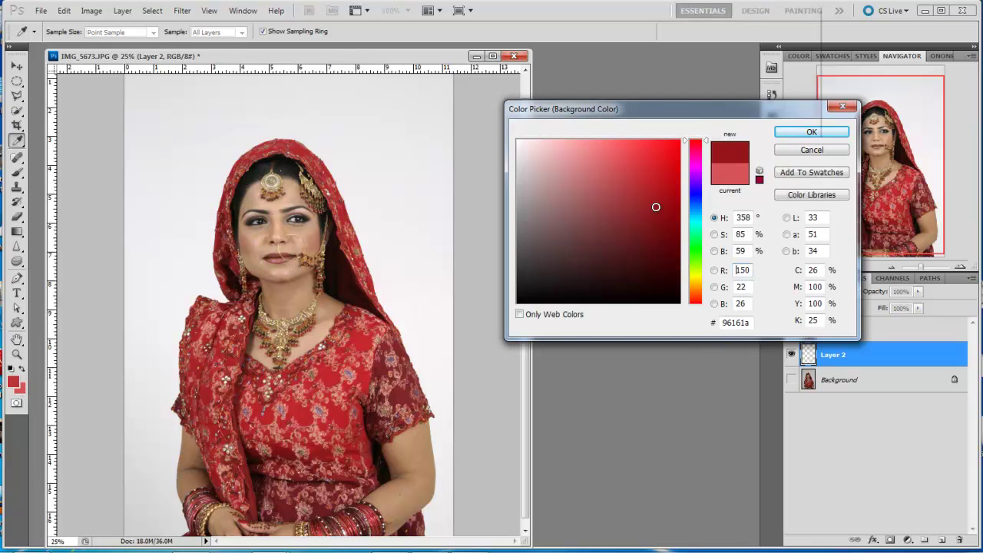
pyautogui.click(665, 218)
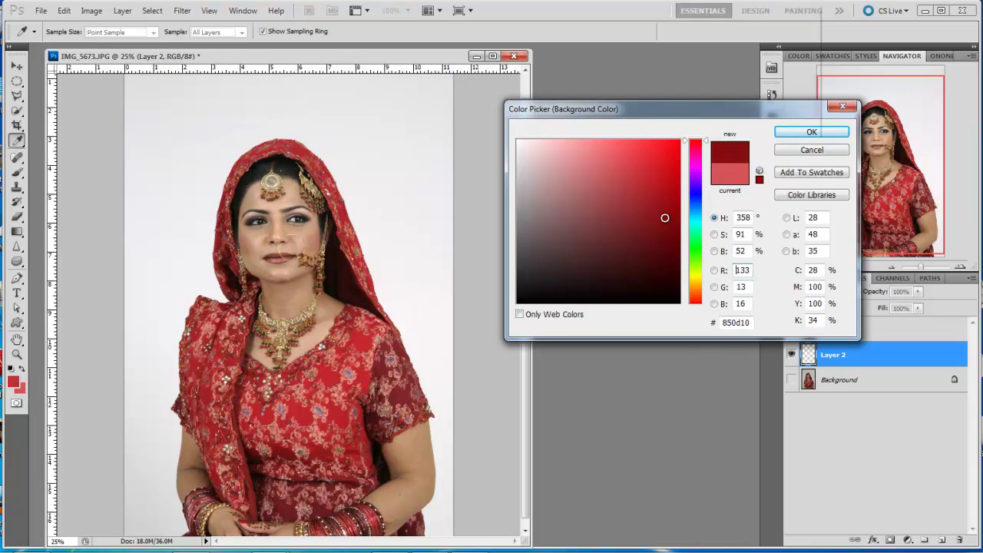
pyautogui.click(810, 133)
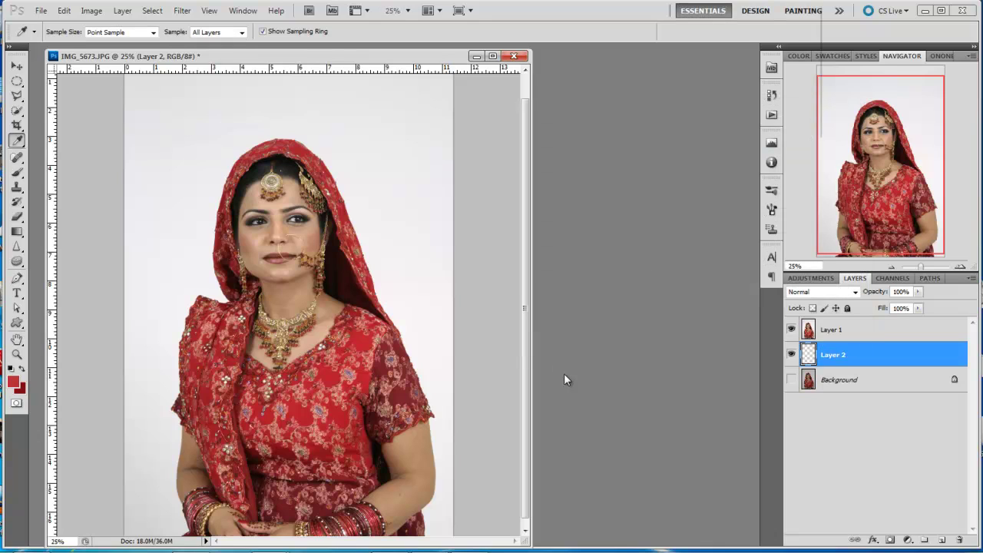
# - Render Clouds on Layer 2 and reapply it for a new high-contrast pattern
pyautogui.click(184, 10)
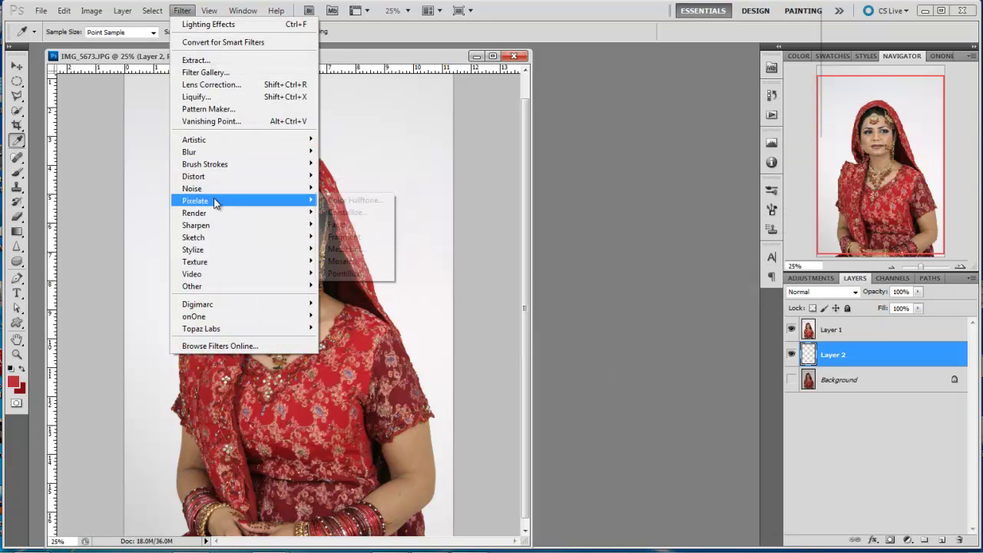
pyautogui.moveTo(194, 213)
pyautogui.click(344, 213)
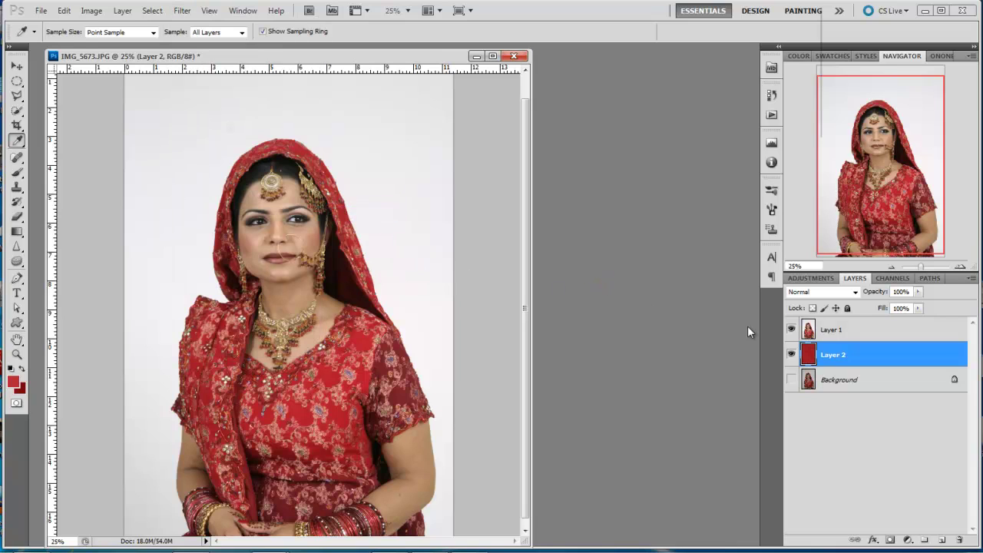
pyautogui.click(791, 329)
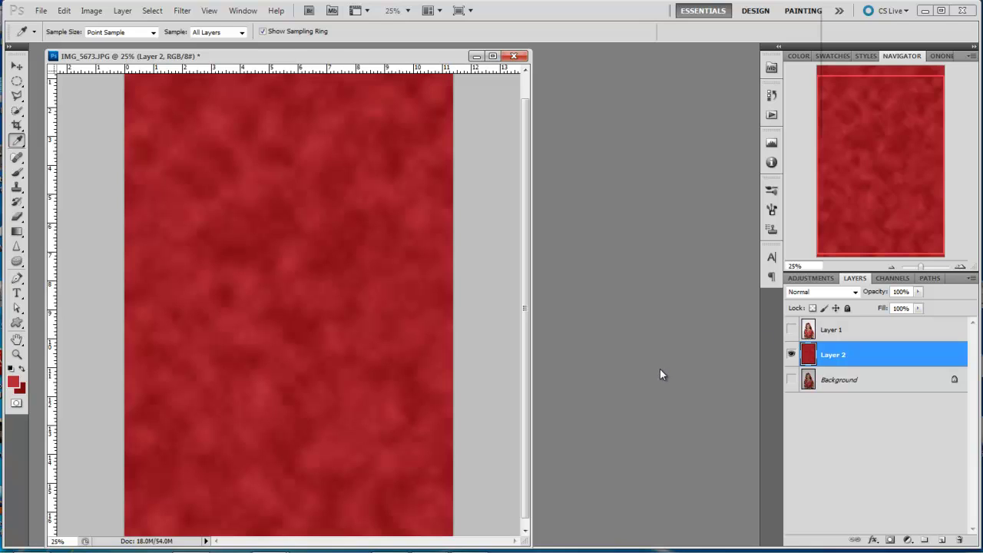
pyautogui.hotkey('ctrl', 'f')
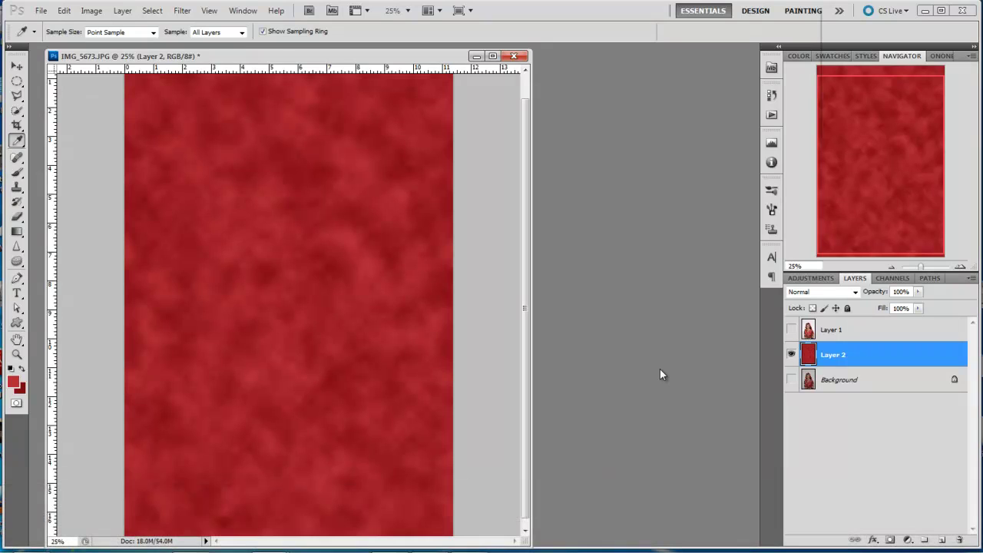
pyautogui.hotkey('ctrl', 'alt', 'f')
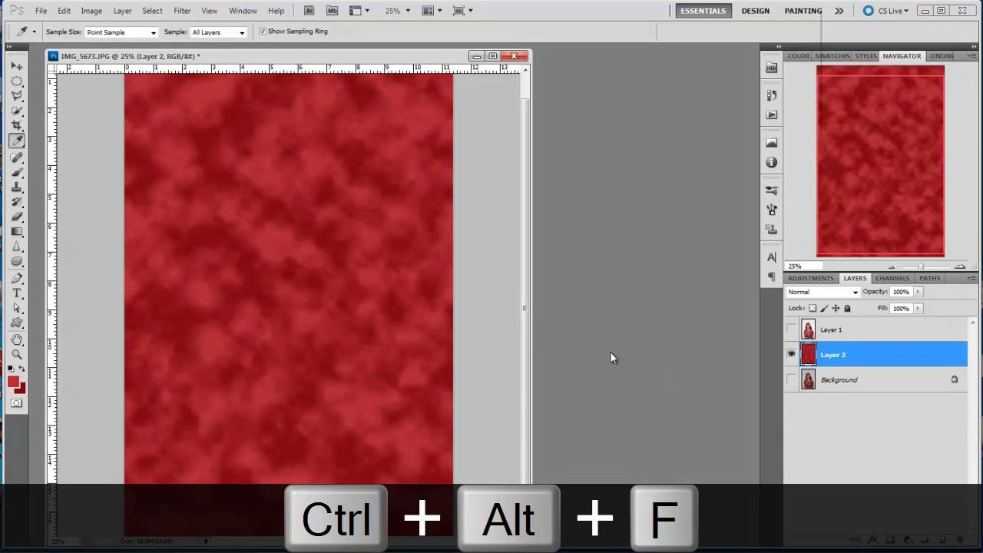
# - Add Layer 3 at 50% opacity, render green clouds on it, and merge it into Layer 2
pyautogui.click(942, 543)
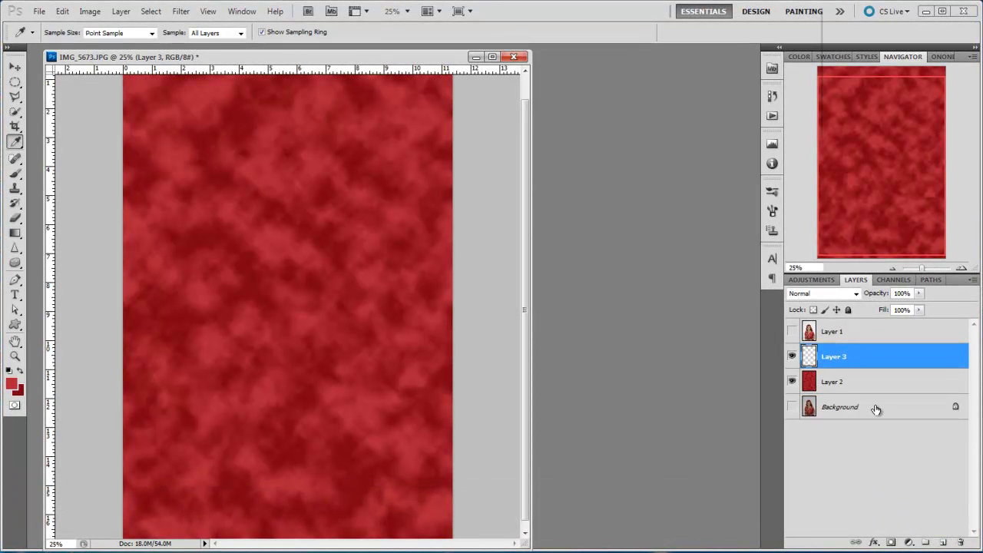
pyautogui.moveTo(887, 298); pyautogui.dragTo(857, 295)
pyautogui.click(11, 383)
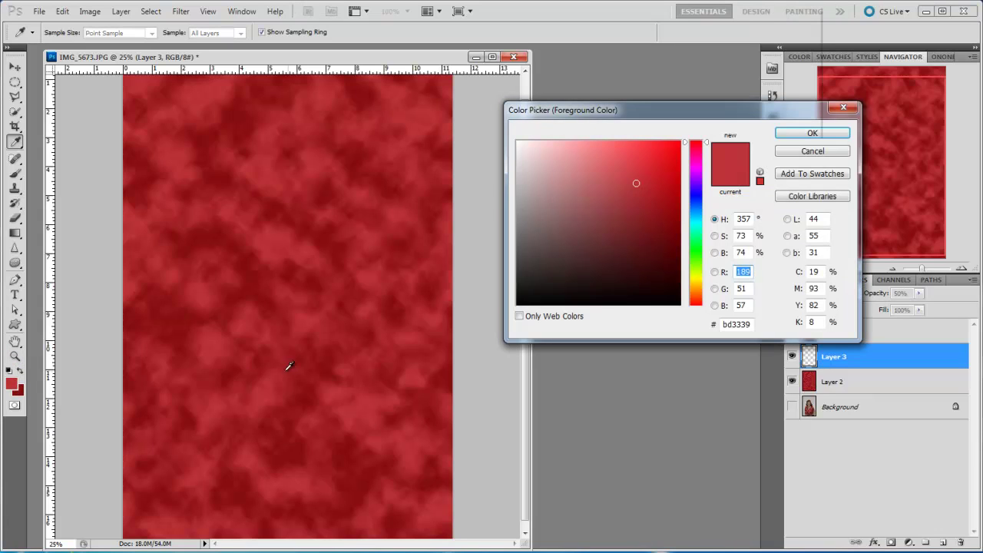
pyautogui.click(695, 238)
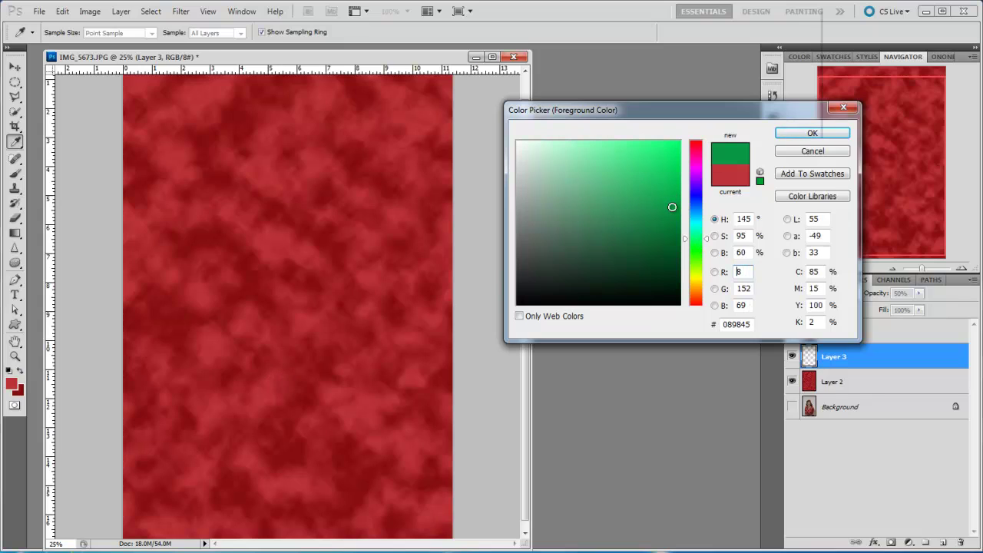
pyautogui.click(812, 133)
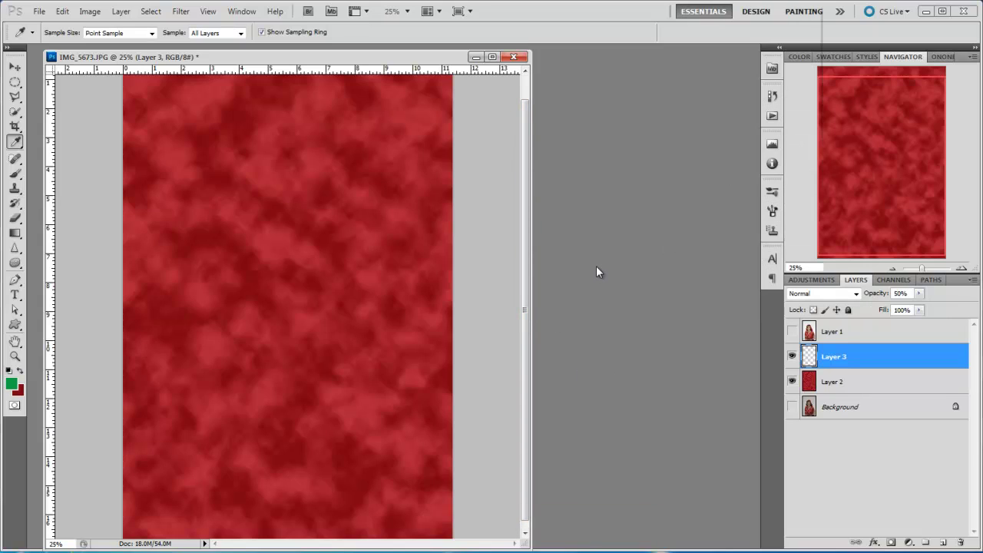
pyautogui.hotkey('ctrl', 'f')
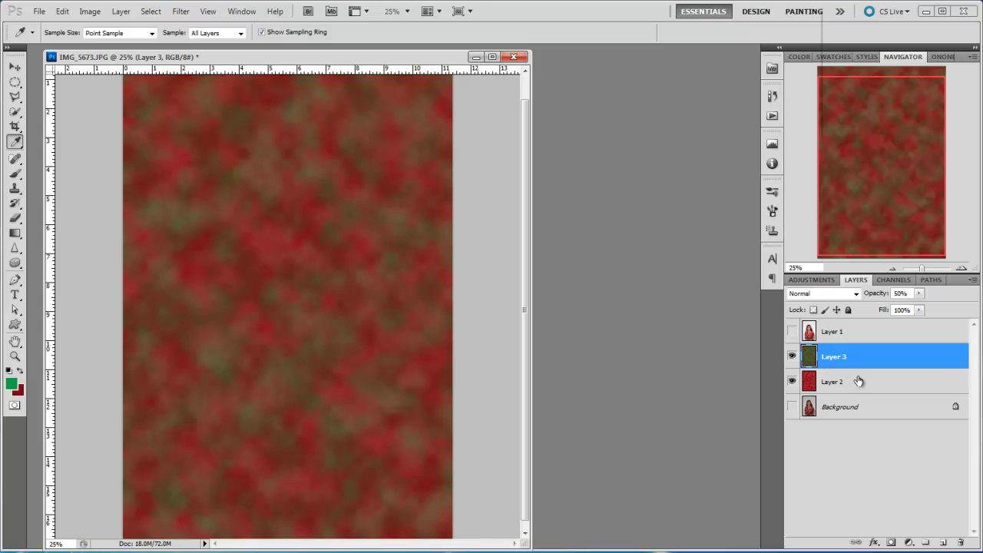
pyautogui.hotkey('ctrl', 'e')
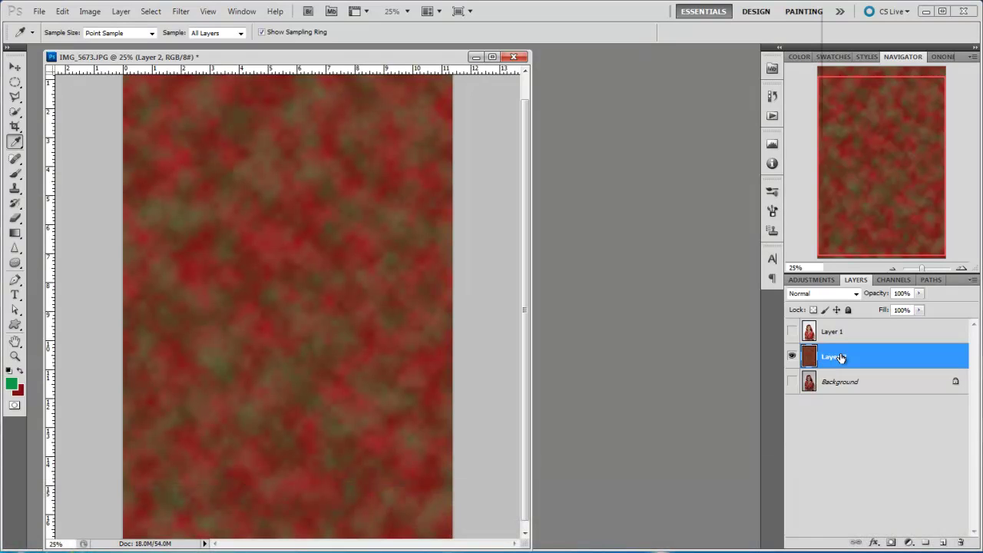
# - Lower the clouds' saturation with Hue/Saturation to mute their colours
pyautogui.hotkey('ctrl', 'u')
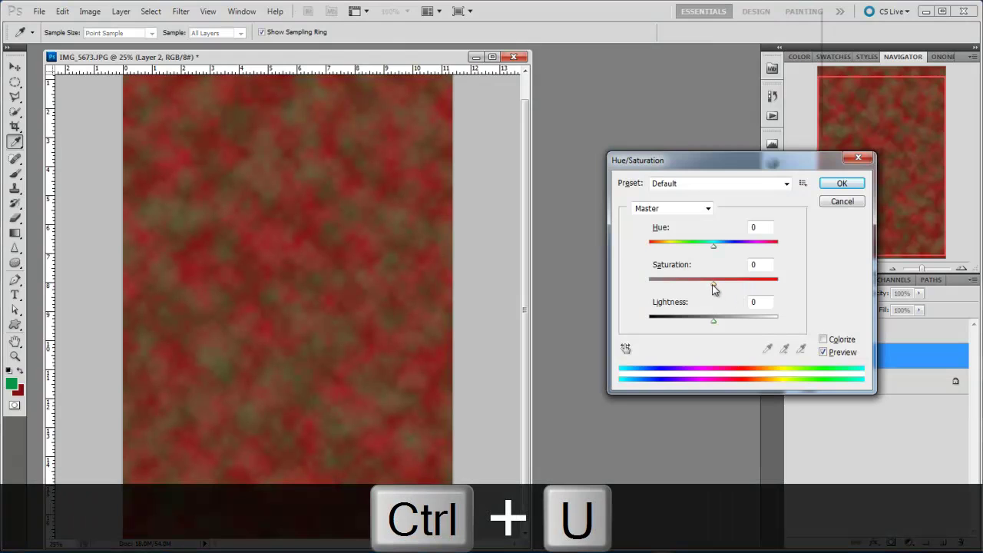
pyautogui.moveTo(714, 283); pyautogui.dragTo(687, 284)
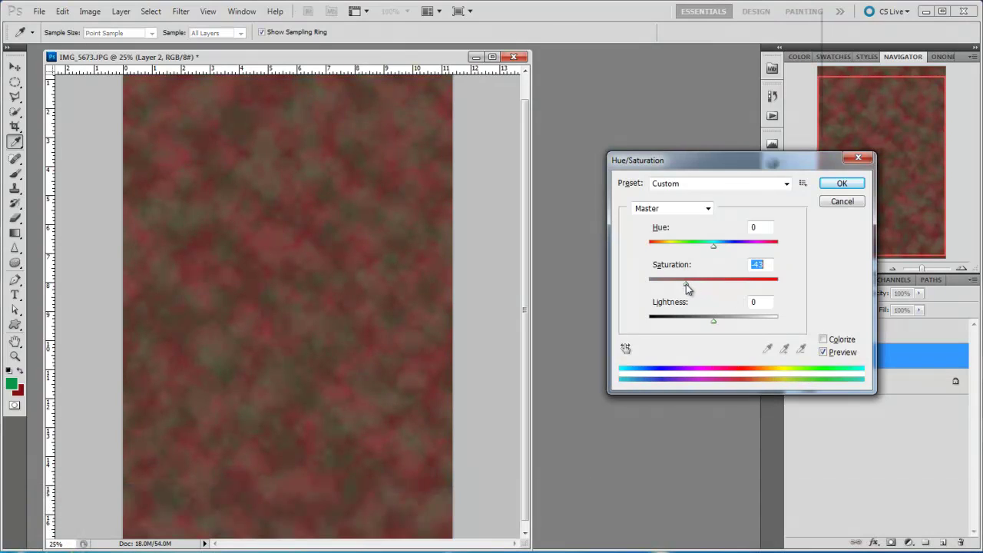
pyautogui.click(840, 184)
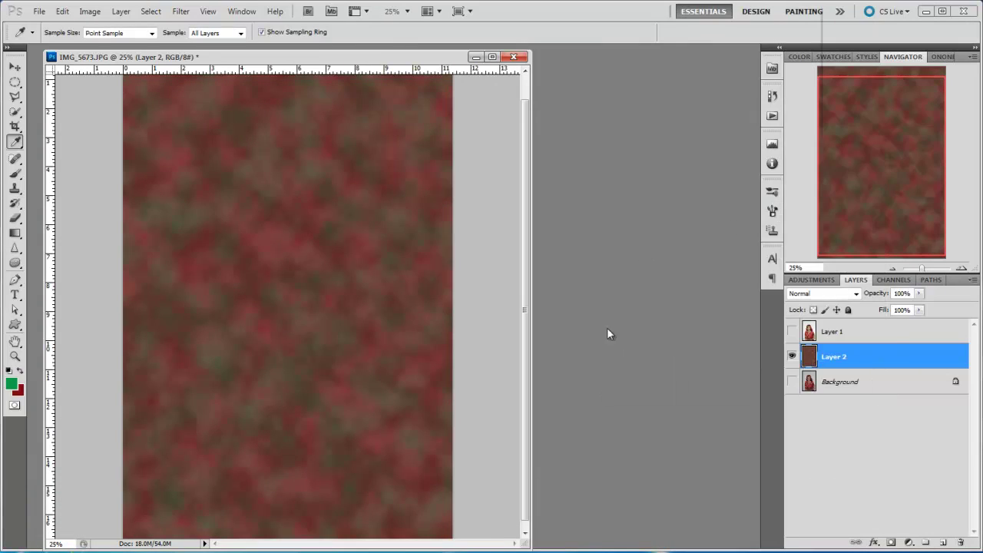
# - Apply a tightened Lighting Effects spotlight to the cloud backdrop
pyautogui.click(178, 12)
pyautogui.moveTo(192, 214)
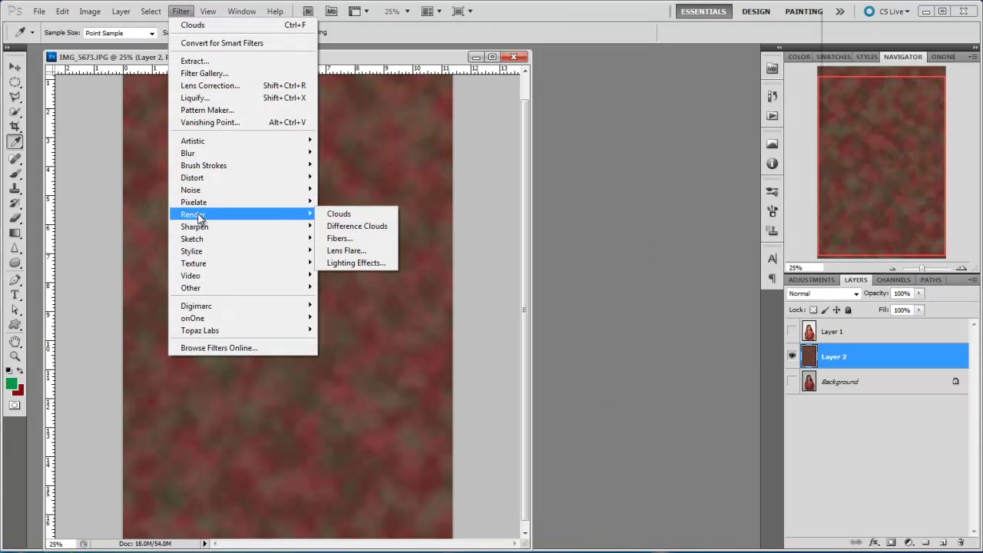
pyautogui.click(346, 263)
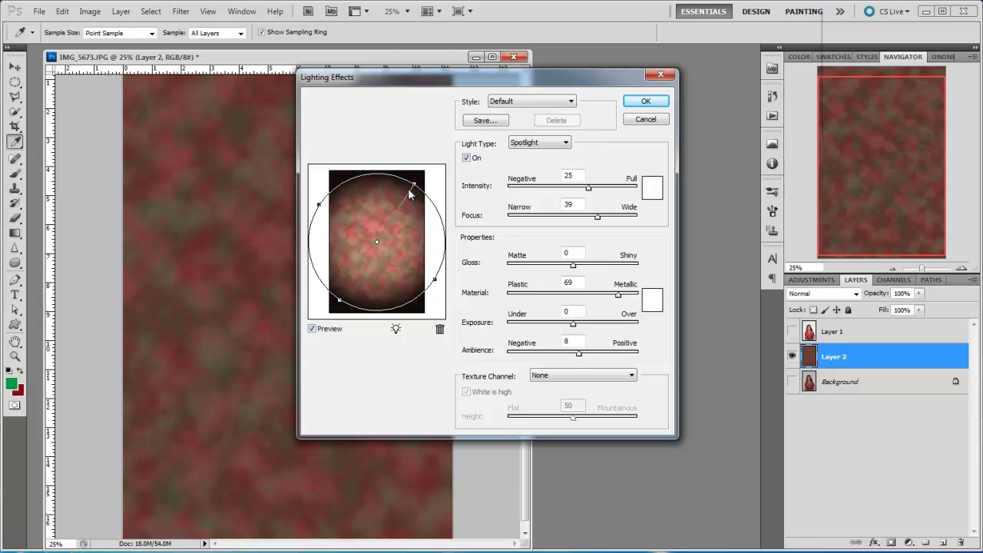
pyautogui.moveTo(413, 188)
pyautogui.mouseDown()
pyautogui.moveTo(406, 202)
pyautogui.moveTo(409, 185)
pyautogui.mouseUp()
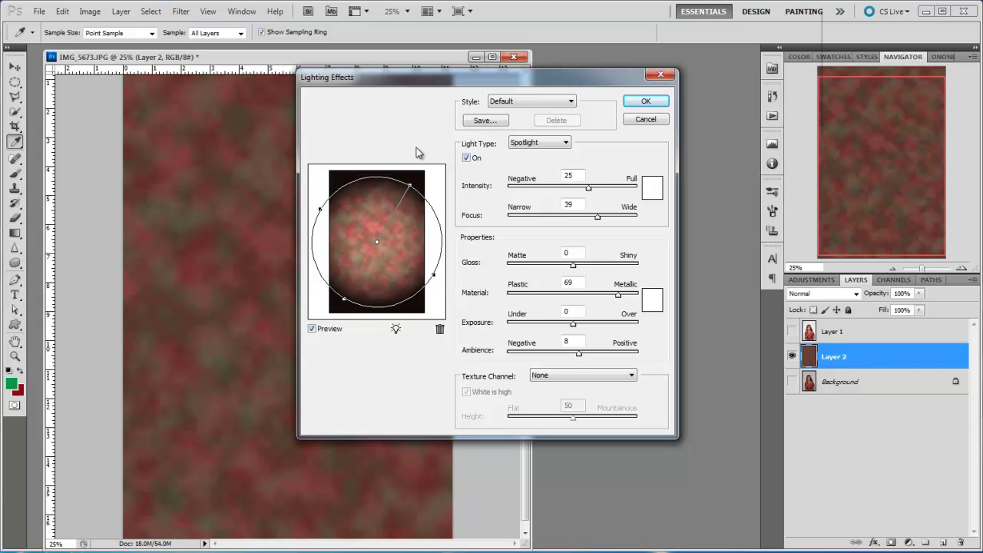
pyautogui.click(648, 102)
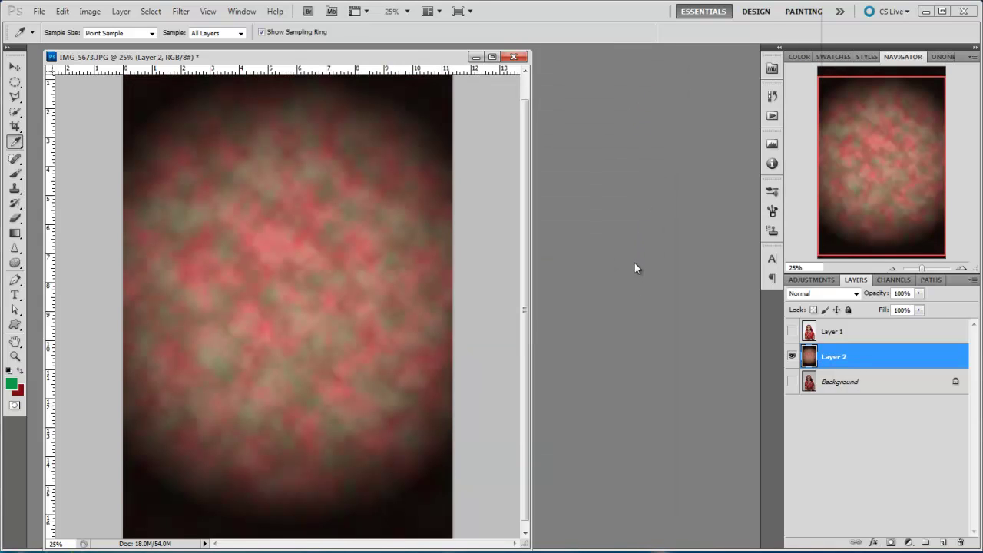
# - Show the bride portrait above the backdrop and choose the Quick Selection tool
pyautogui.click(792, 356)
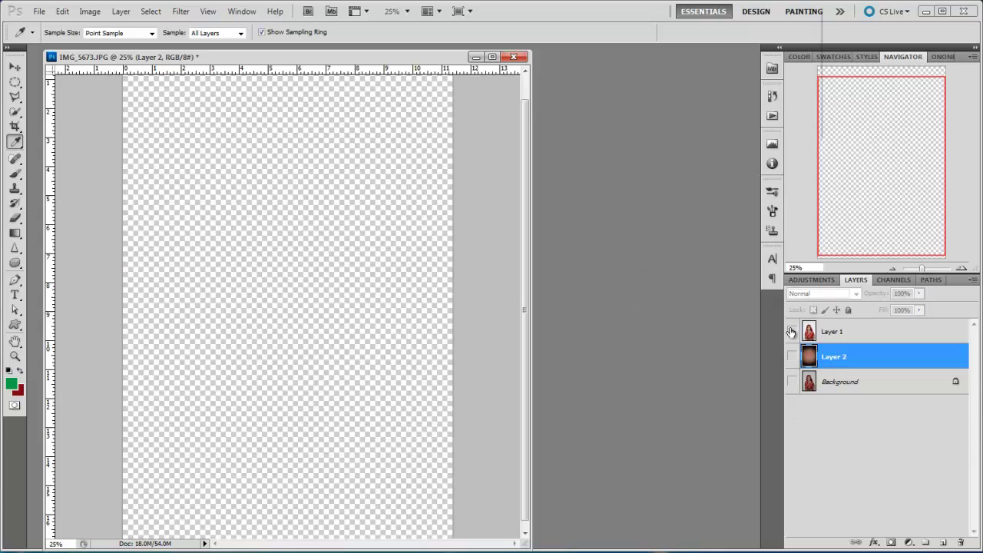
pyautogui.click(792, 331)
pyautogui.click(792, 357)
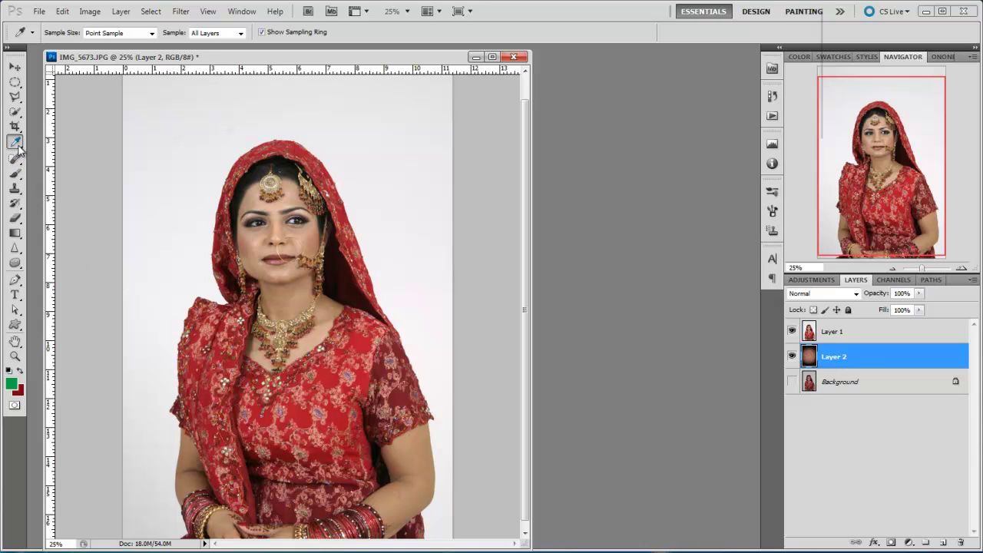
pyautogui.click(16, 112)
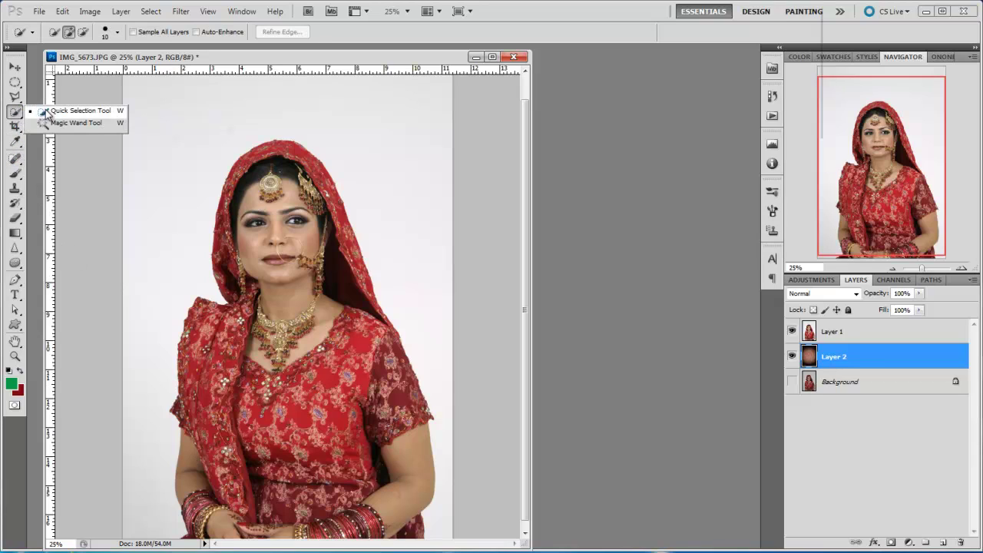
pyautogui.click(53, 112)
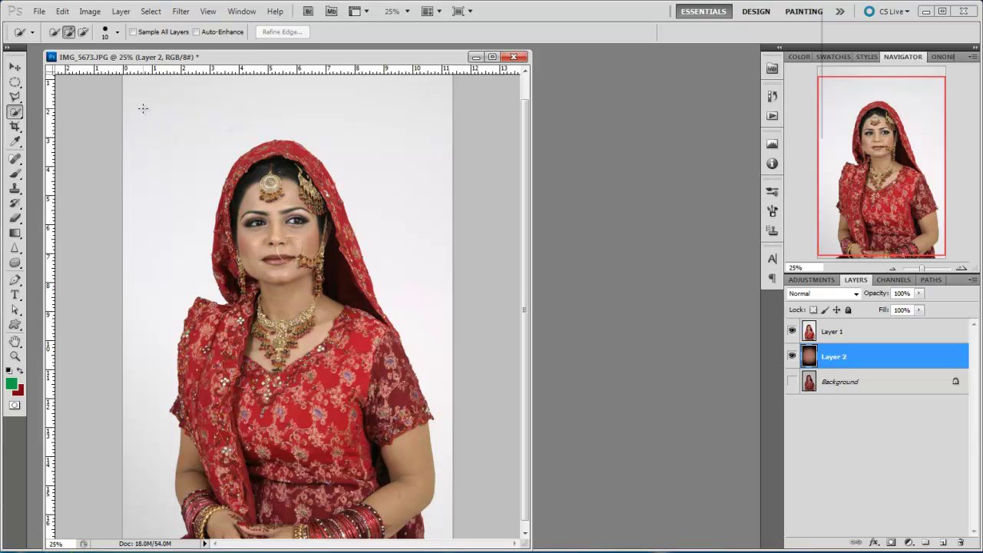
# - Select the white background on Layer 1, then invert so only the bride is selected
pyautogui.moveTo(143, 108)
pyautogui.mouseDown()
pyautogui.moveTo(148, 428)
pyautogui.moveTo(141, 421)
pyautogui.mouseUp()
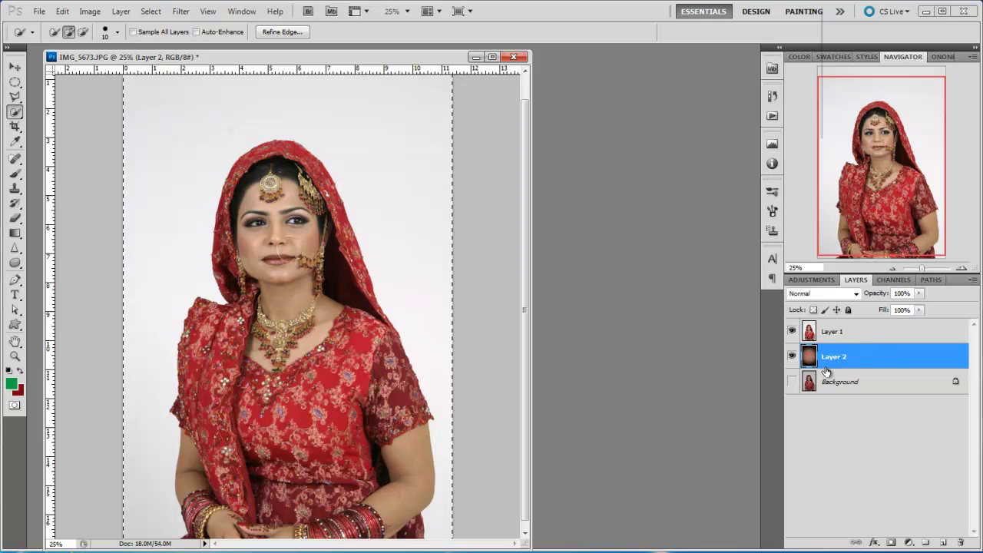
pyautogui.hotkey('ctrl', 'z')
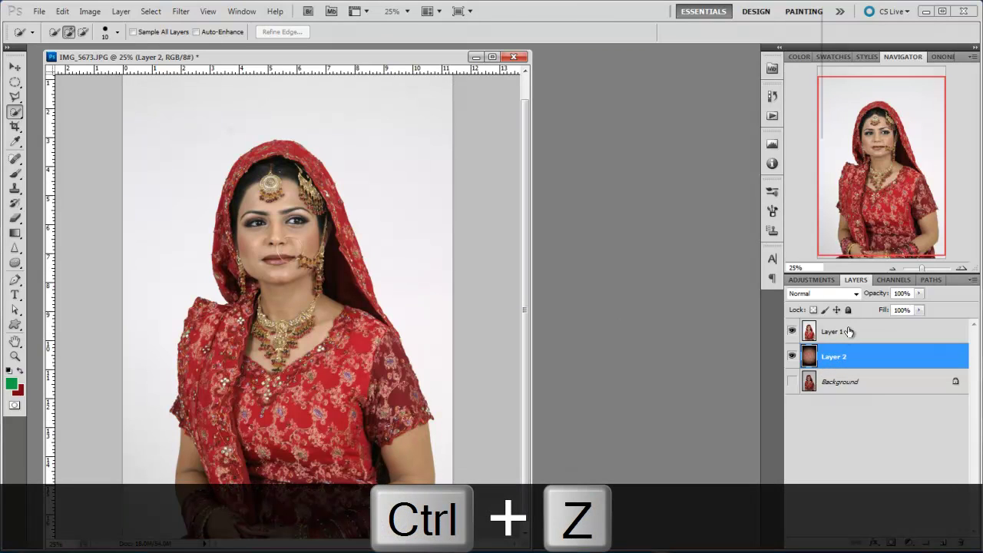
pyautogui.click(849, 332)
pyautogui.moveTo(147, 101); pyautogui.dragTo(352, 142)
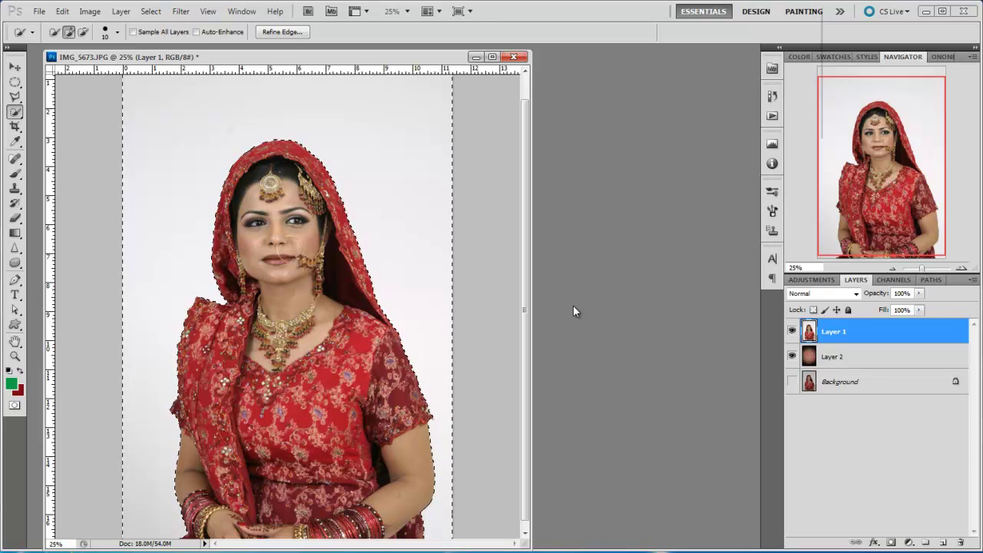
pyautogui.hotkey('ctrl', 'shift', 'i')
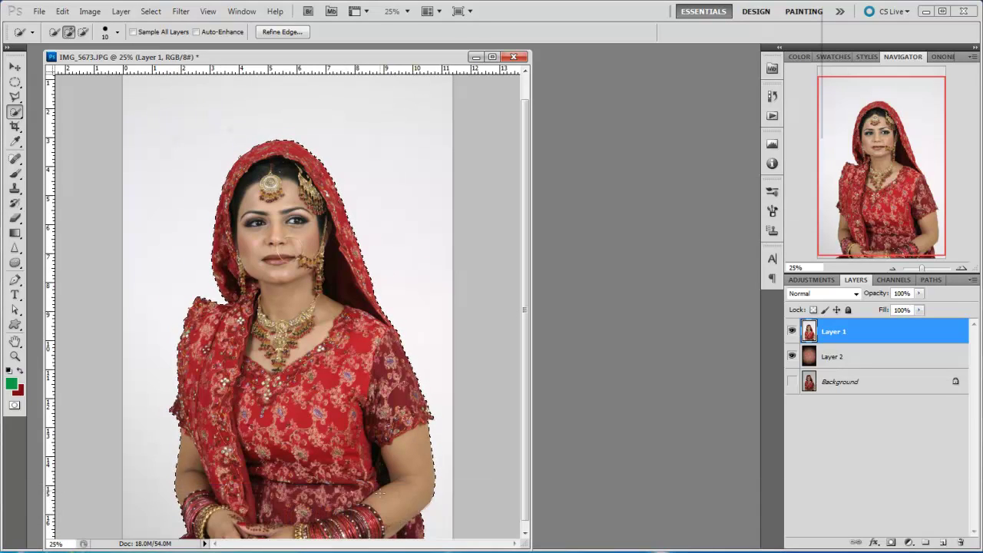
pyautogui.click(287, 33)
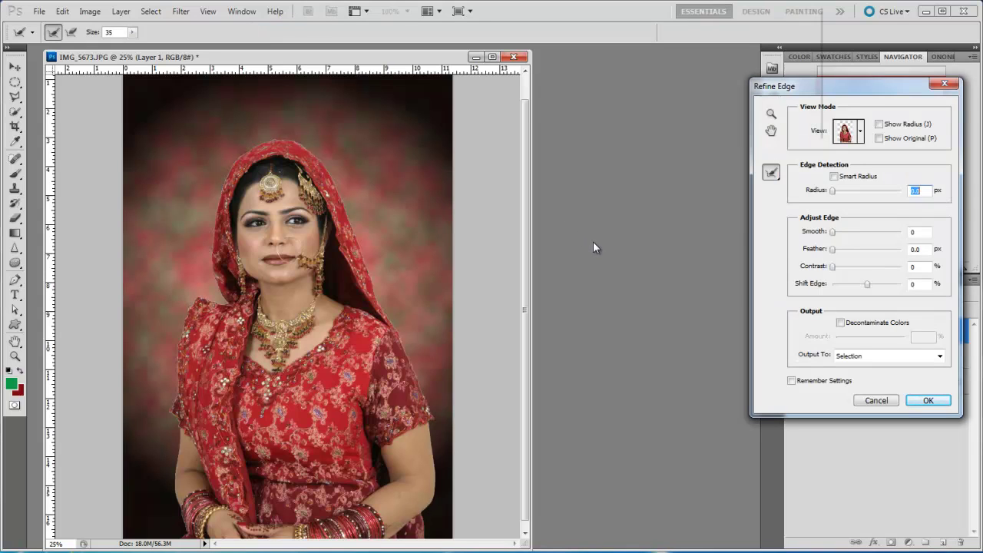
# - Preview the bride's selection On Black, zoomed in on her arm and bangles
pyautogui.moveTo(883, 86); pyautogui.dragTo(664, 65)
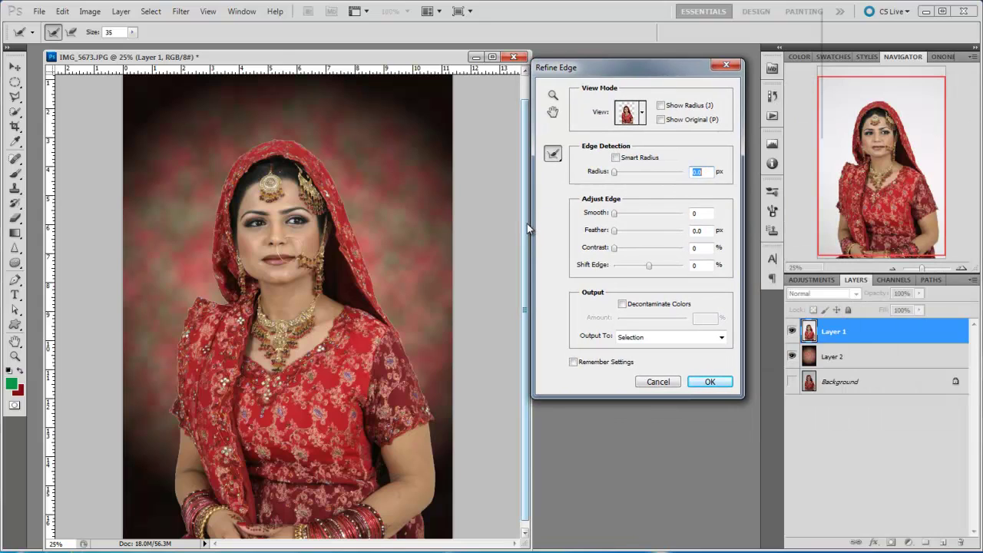
pyautogui.click(642, 113)
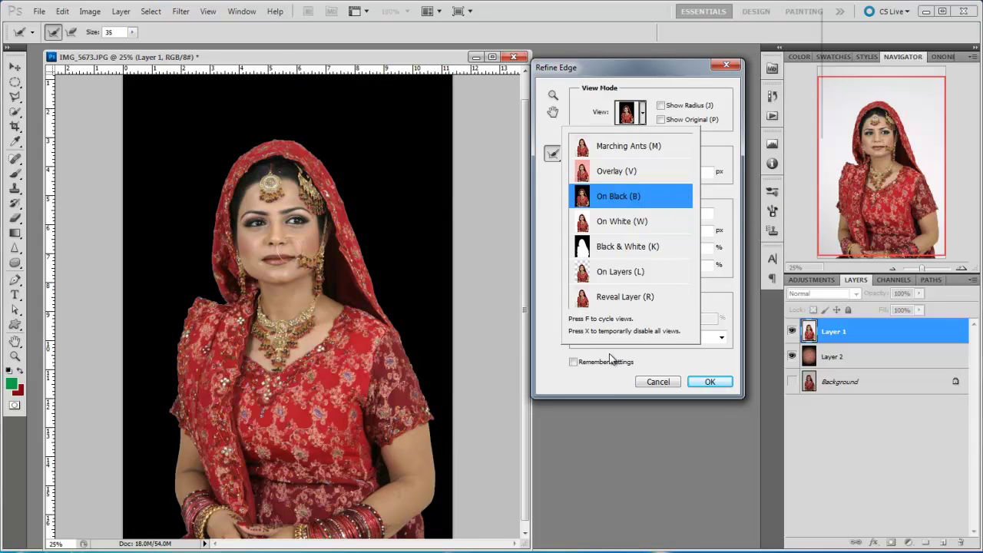
pyautogui.click(553, 95)
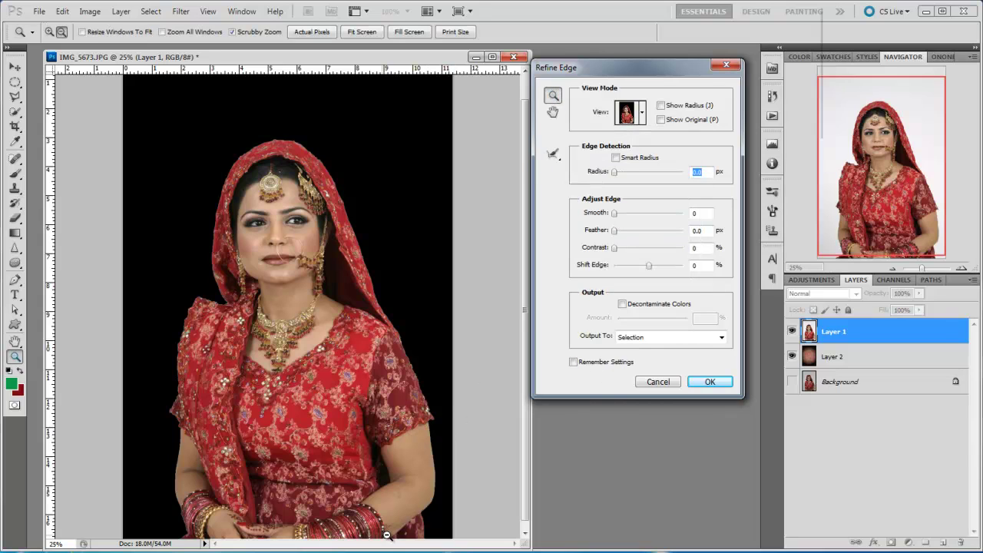
pyautogui.click(431, 474)
pyautogui.moveTo(432, 474); pyautogui.dragTo(288, 213)
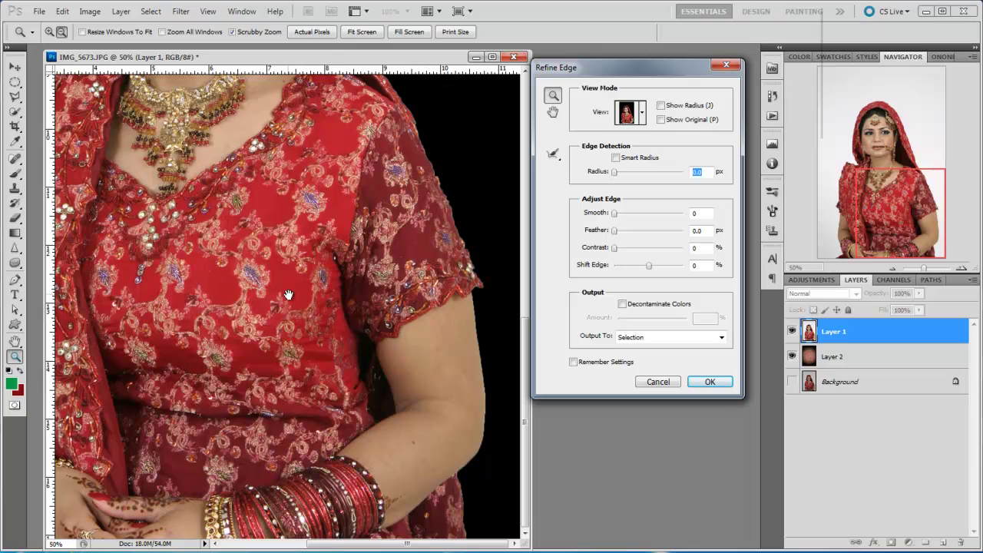
pyautogui.hotkey('ctrl', '=')
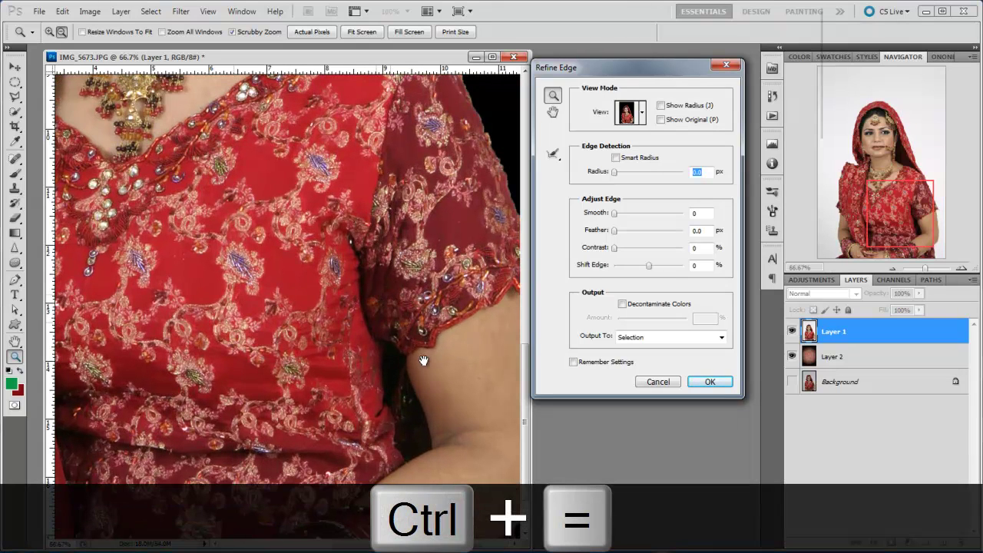
pyautogui.moveTo(423, 360); pyautogui.dragTo(339, 280)
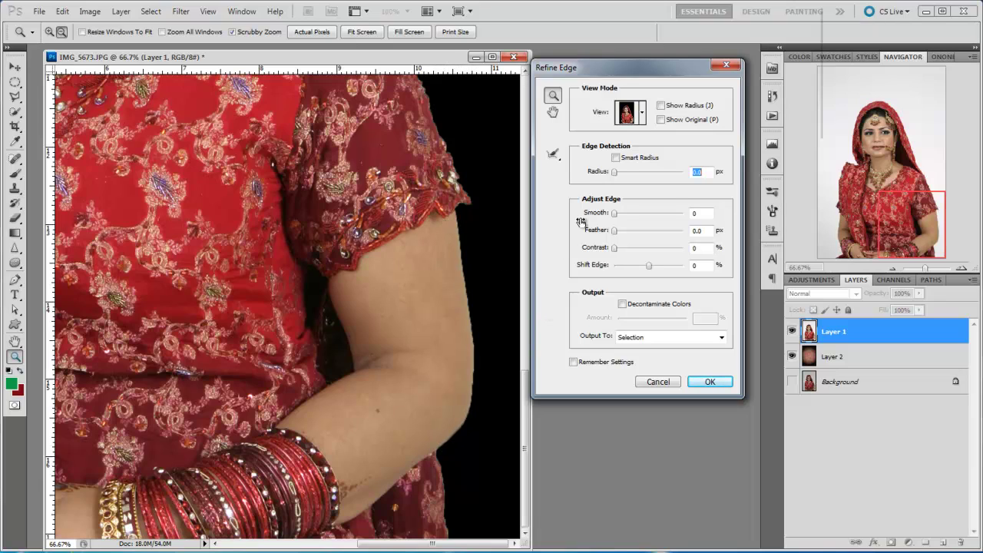
# - Enable Smart Radius with a wider radius, preview On Layers, and confirm the refined edge
pyautogui.click(615, 158)
pyautogui.moveTo(615, 172); pyautogui.dragTo(623, 172)
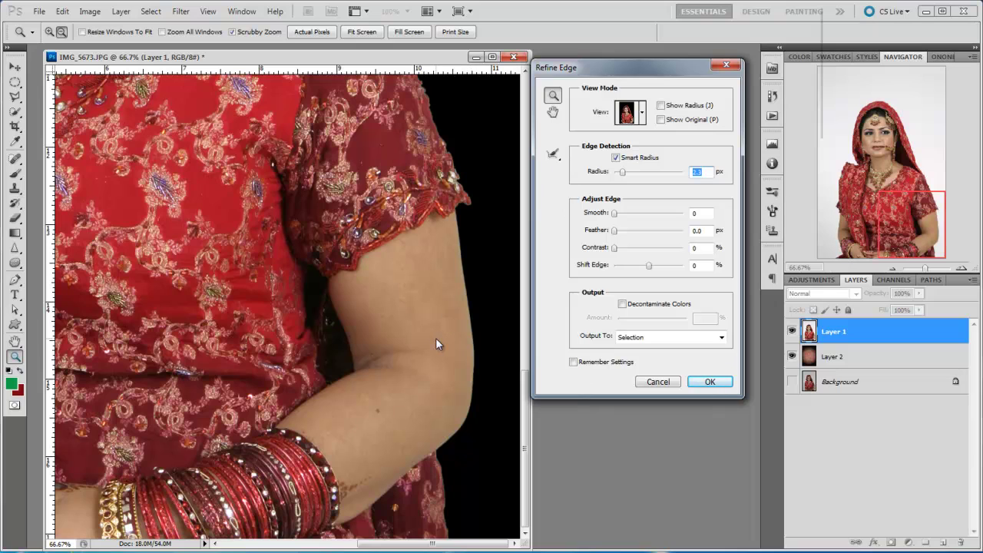
pyautogui.hotkey('ctrl', '-')
pyautogui.hotkey('ctrl', '-')
pyautogui.hotkey('ctrl', '-')
pyautogui.hotkey('ctrl', '-')
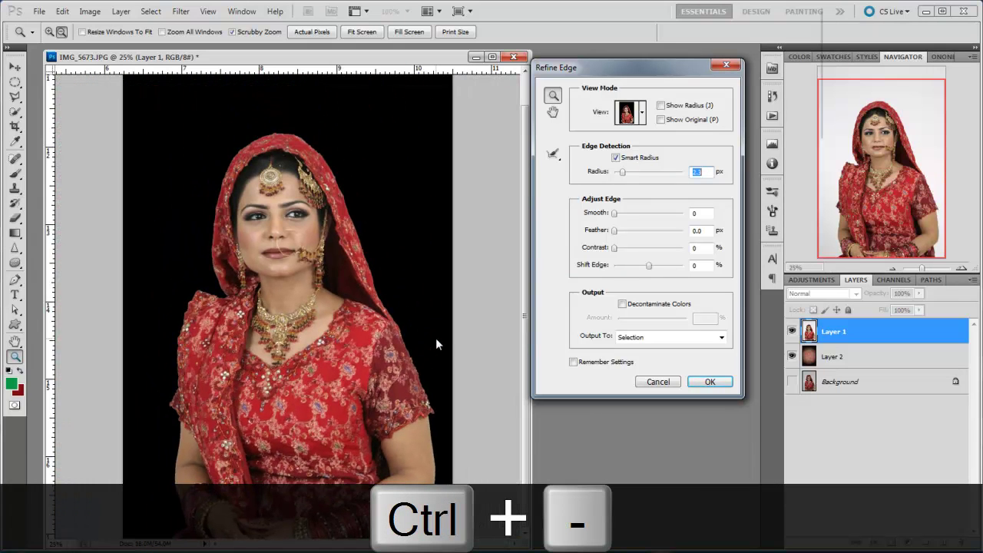
pyautogui.click(630, 112)
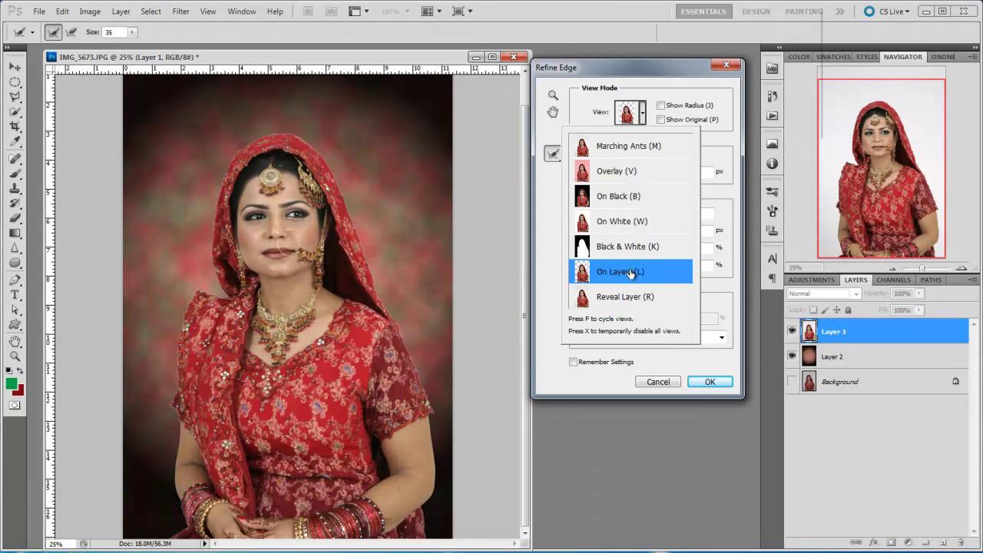
pyautogui.click(703, 383)
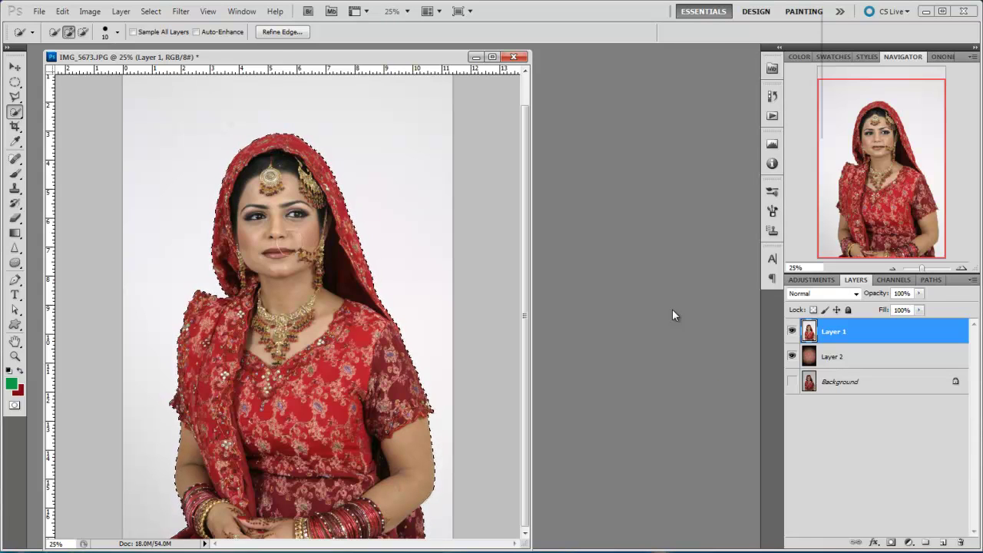
# - Delete the white background from Layer 1, deselect, and make Layer 2 active
pyautogui.hotkey('ctrl', 'shift', 'i')
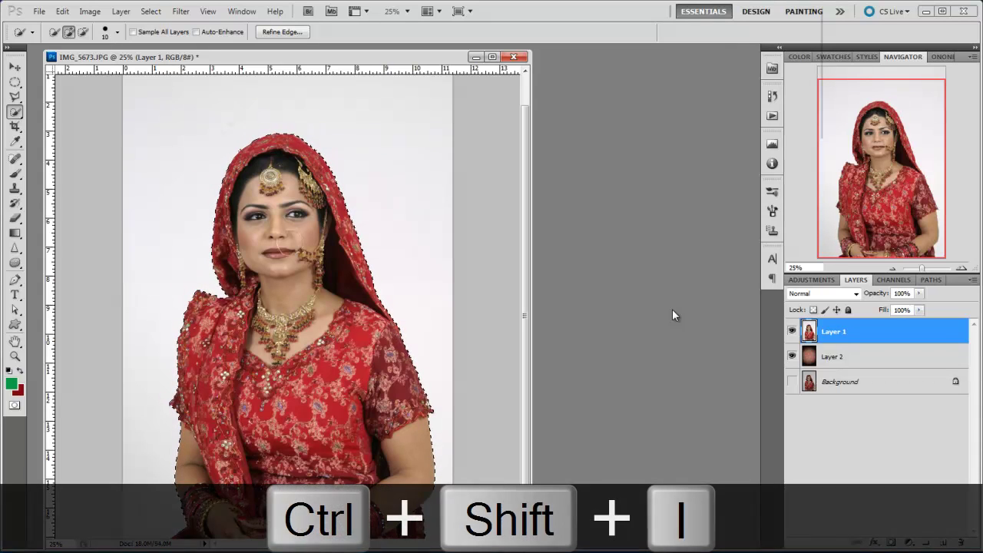
pyautogui.press('Delete')
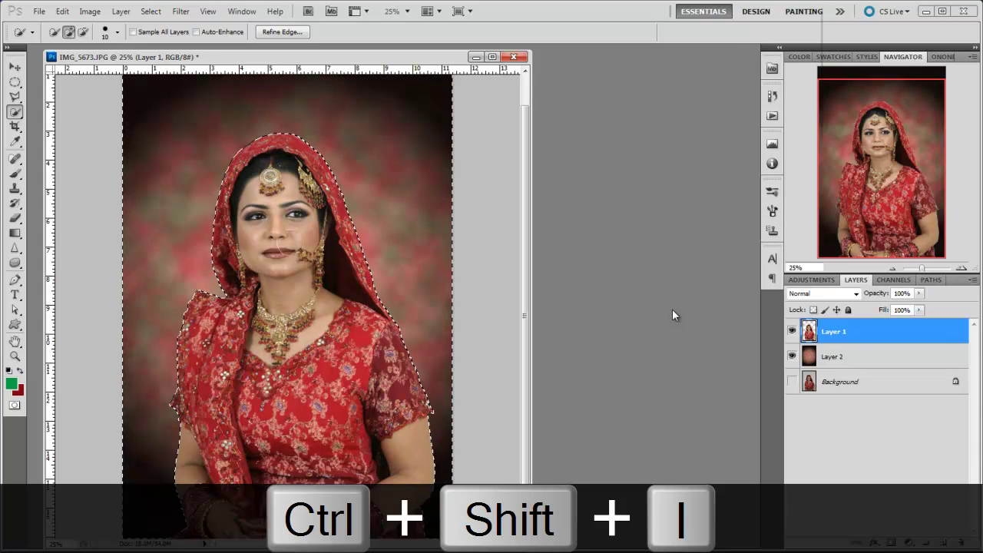
pyautogui.hotkey('ctrl', 'd')
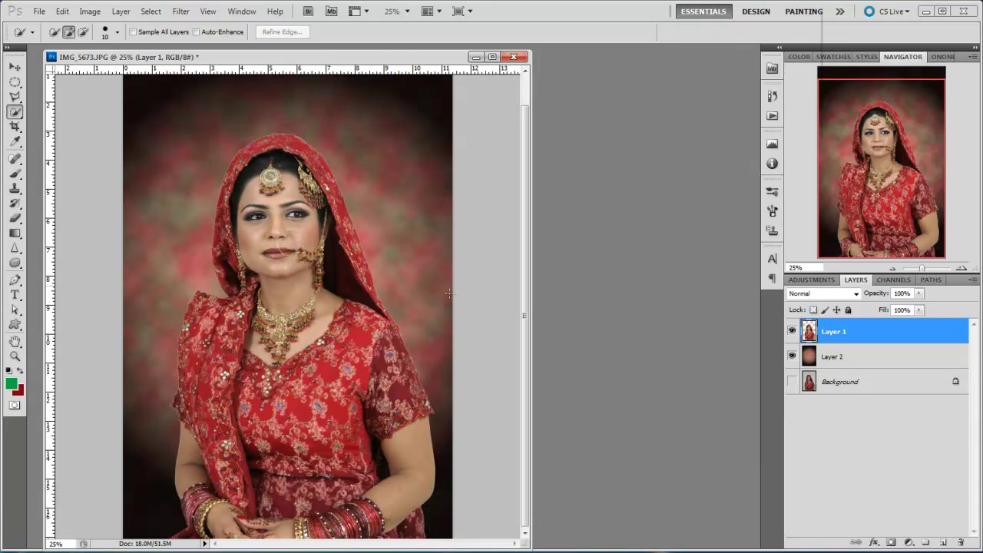
pyautogui.click(843, 361)
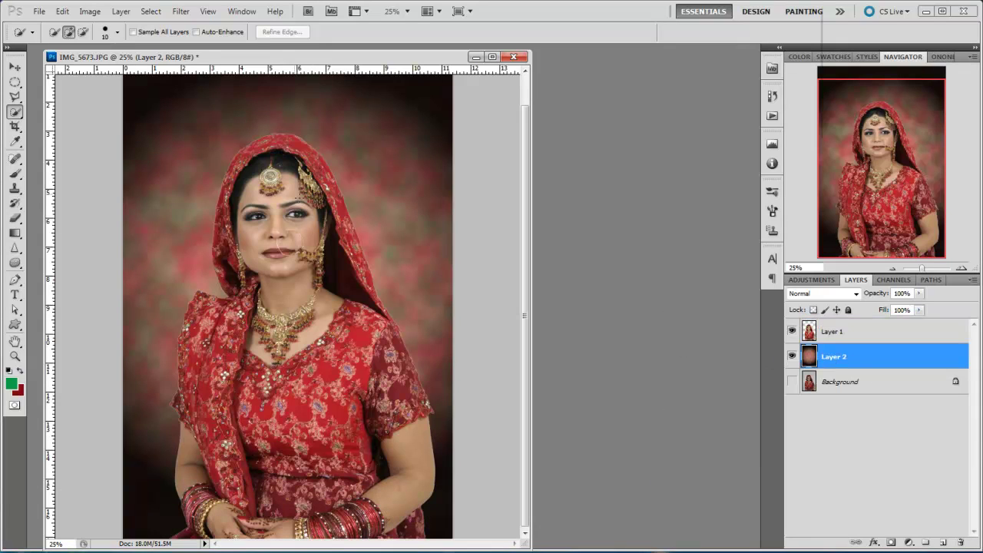
# - Apply an 18.6-pixel Gaussian Blur to the Layer 2 backdrop
pyautogui.click(180, 11)
pyautogui.moveTo(232, 187)
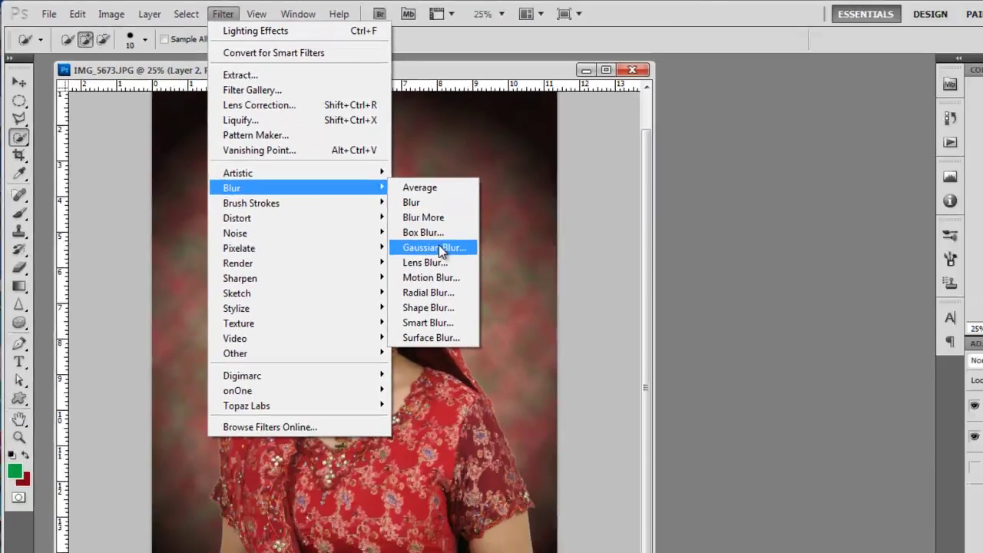
pyautogui.click(441, 249)
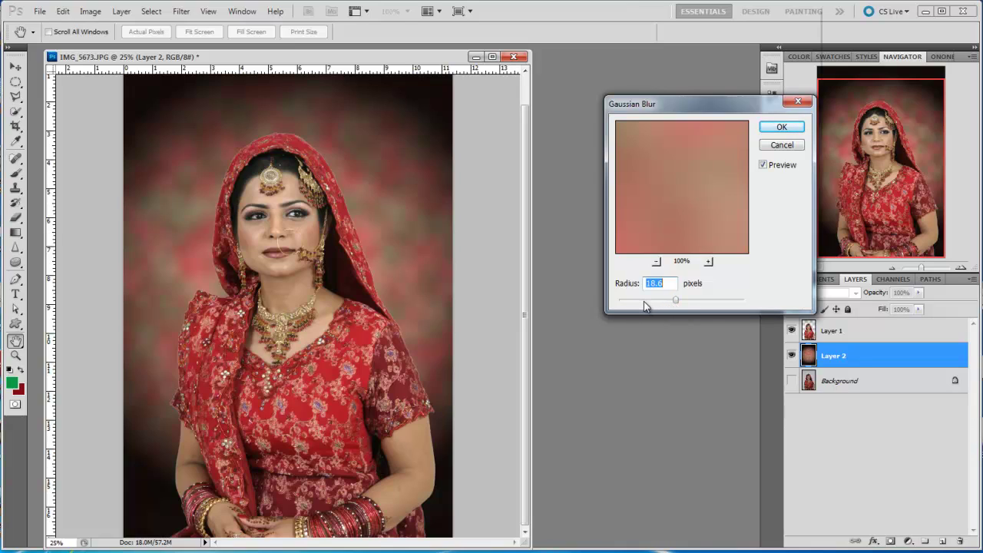
pyautogui.click(778, 127)
pyautogui.press('w')
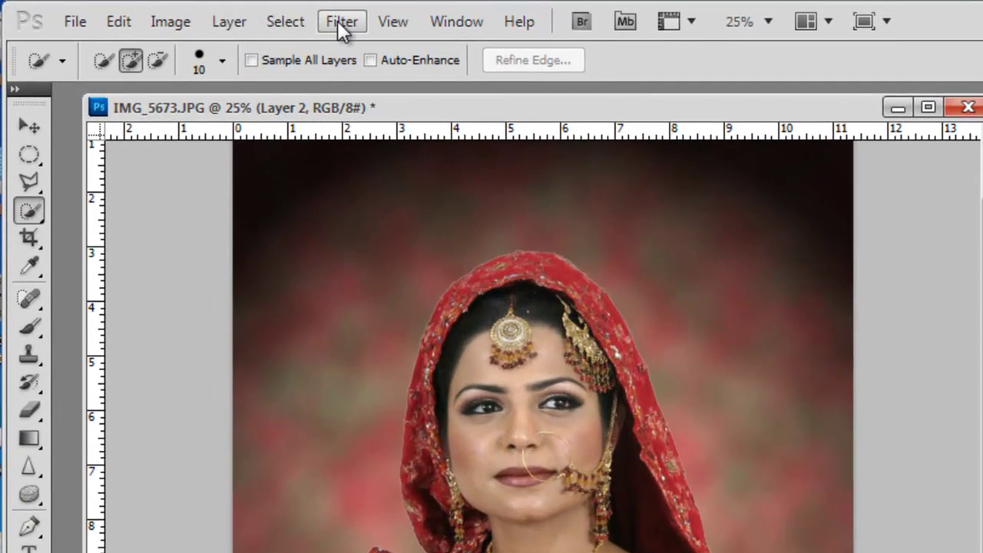
# - Add a 214-pixel Motion Blur at a 59° angle to the backdrop
pyautogui.click(339, 21)
pyautogui.moveTo(355, 288)
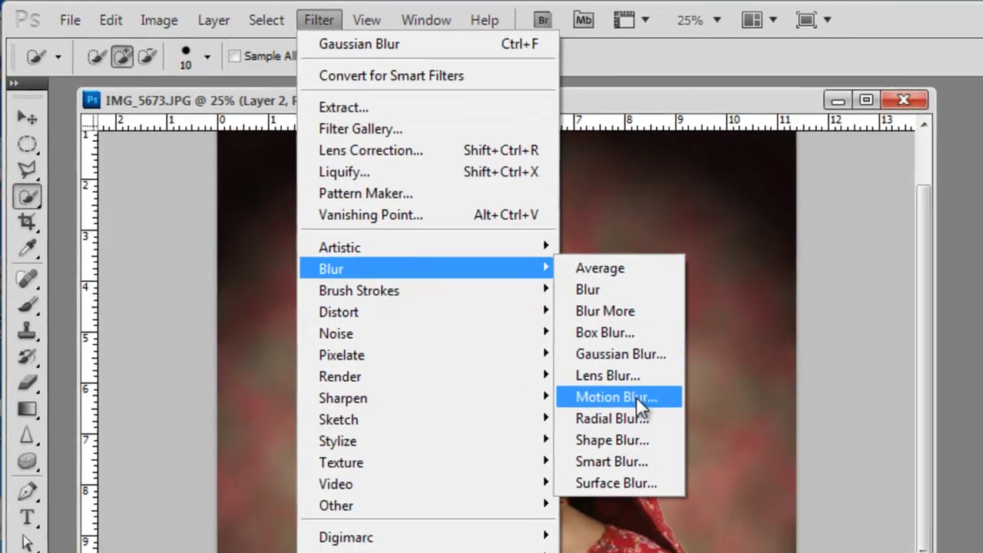
pyautogui.click(636, 396)
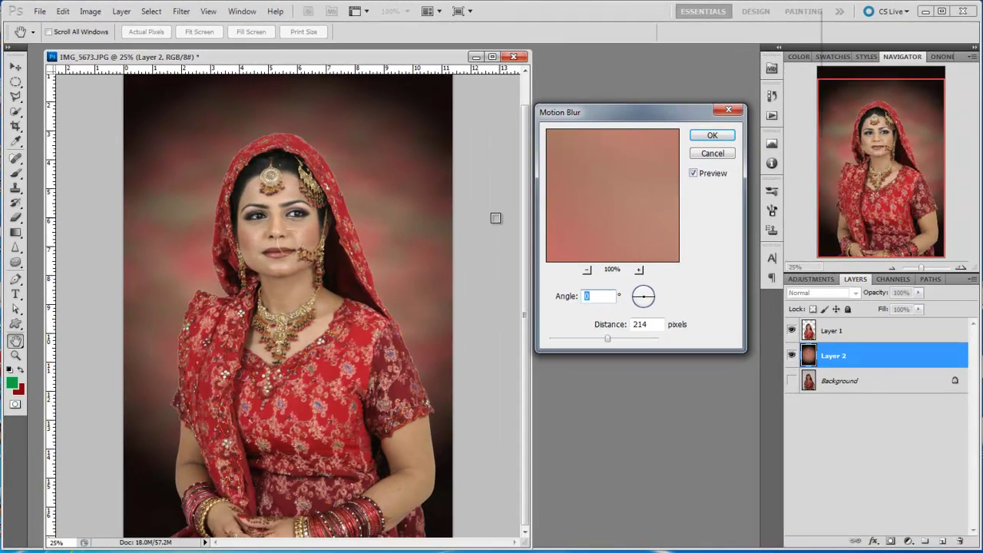
pyautogui.moveTo(653, 300); pyautogui.dragTo(648, 289)
pyautogui.click(714, 136)
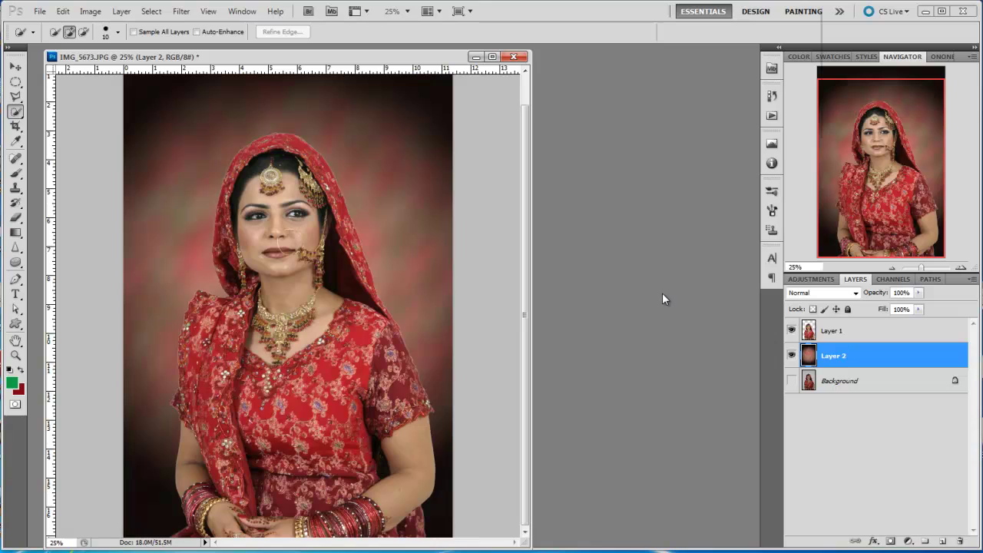
# - Set the backdrop's Hue to +9 and Saturation to -16, with Lightness slightly reduced
pyautogui.hotkey('ctrl', 'u')
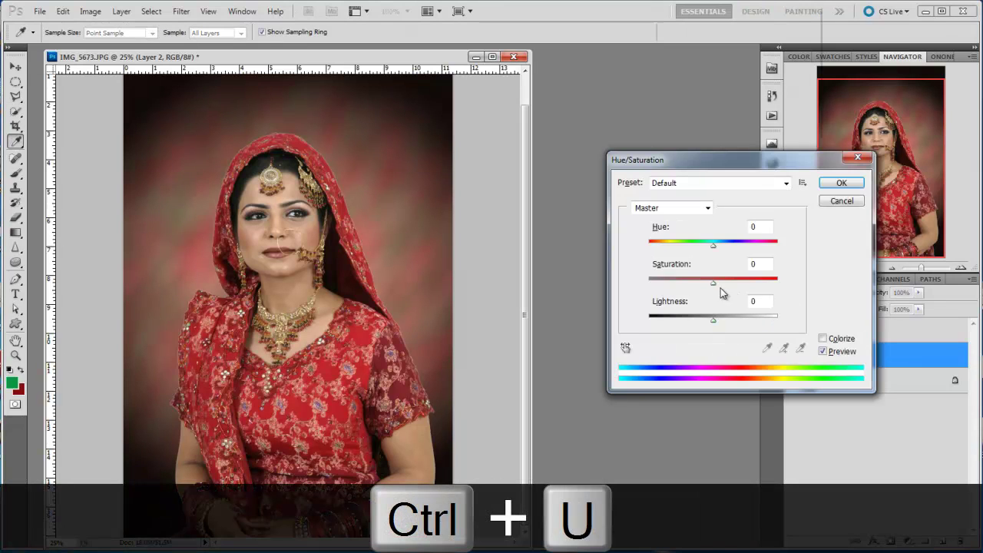
pyautogui.moveTo(714, 287); pyautogui.dragTo(705, 287)
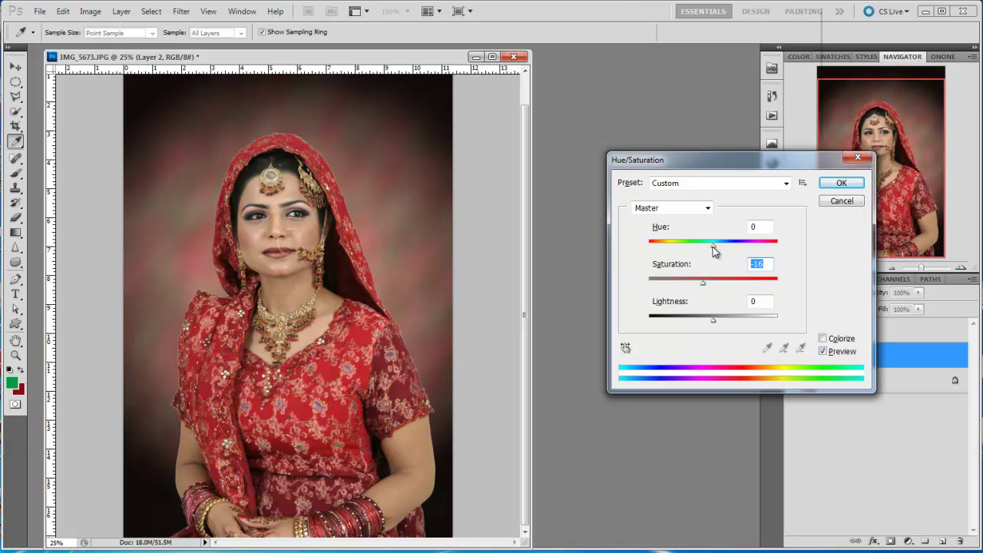
pyautogui.moveTo(713, 245); pyautogui.dragTo(726, 244)
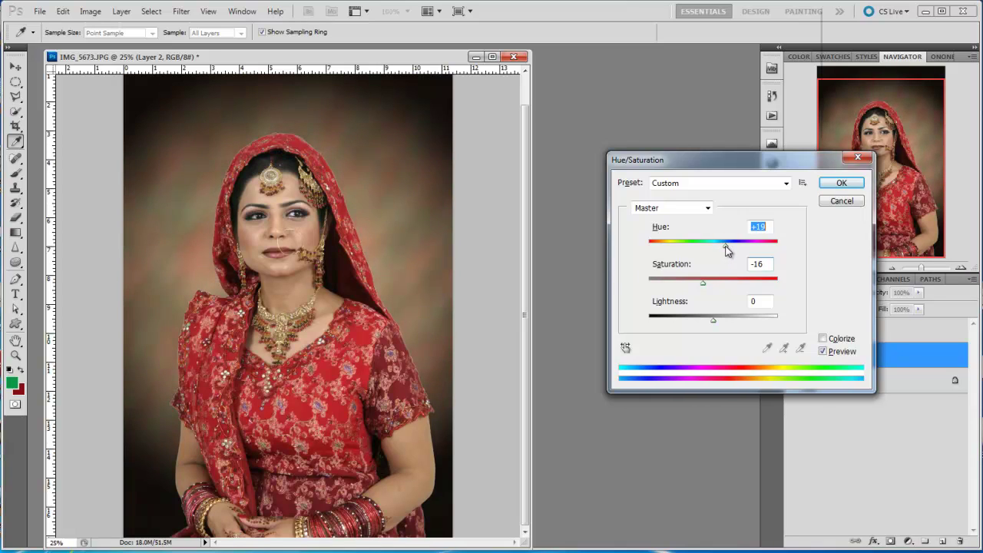
pyautogui.moveTo(725, 244)
pyautogui.mouseDown()
pyautogui.moveTo(699, 244)
pyautogui.moveTo(723, 244)
pyautogui.mouseUp()
pyautogui.moveTo(724, 246); pyautogui.dragTo(720, 247)
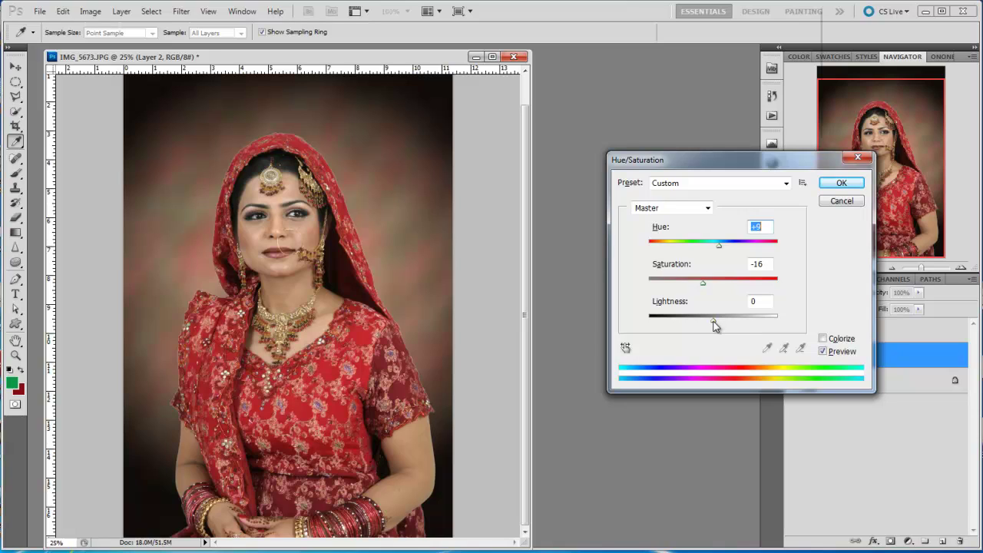
pyautogui.moveTo(713, 321)
pyautogui.mouseDown()
pyautogui.moveTo(727, 320)
pyautogui.moveTo(702, 323)
pyautogui.mouseUp()
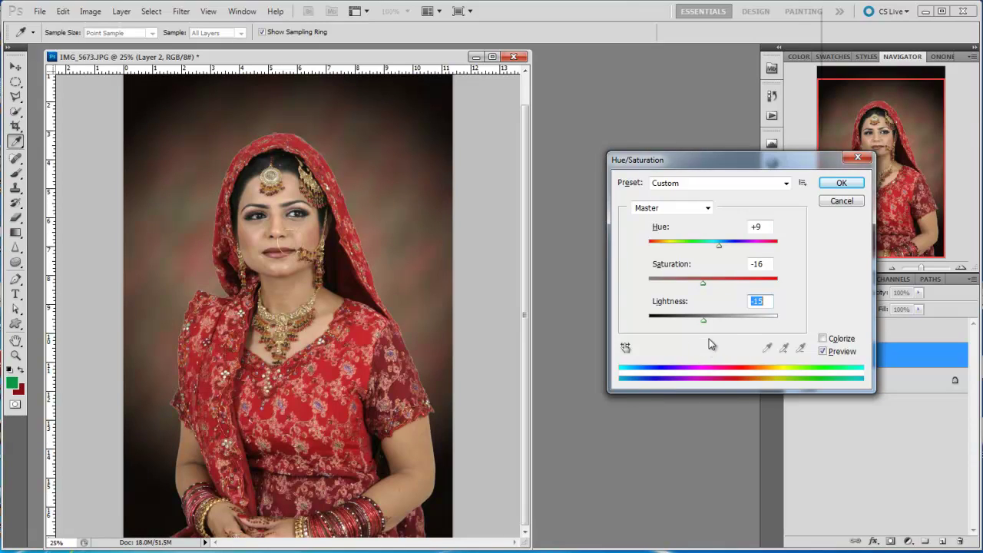
pyautogui.moveTo(702, 321); pyautogui.dragTo(705, 321)
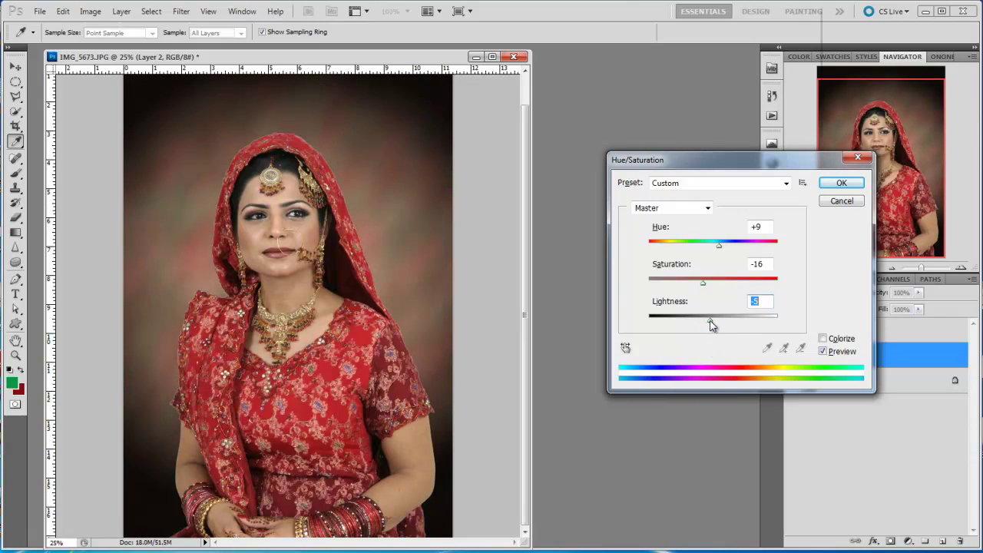
pyautogui.click(838, 184)
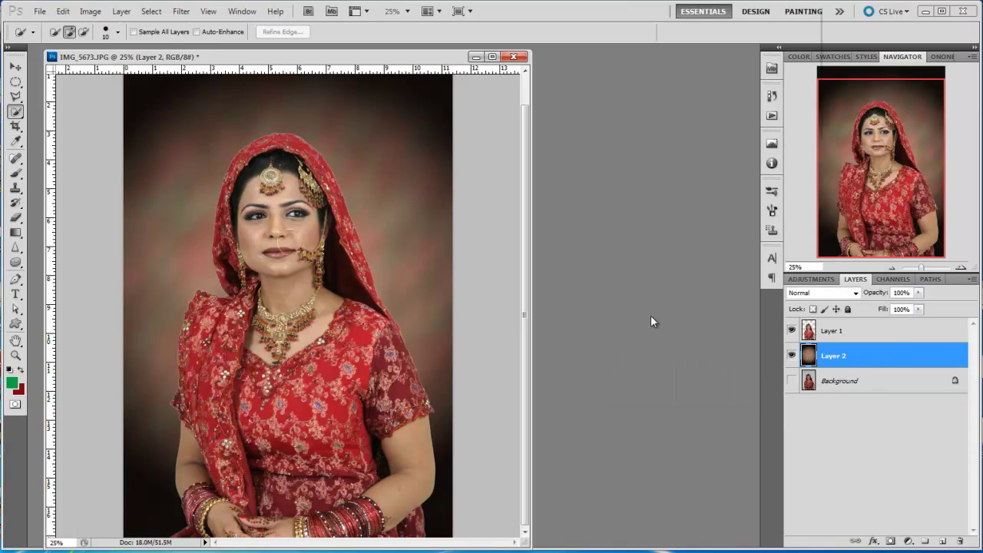
# - Select Layer 1 and briefly hide then show the backdrop layer to check the cut-out
pyautogui.click(840, 331)
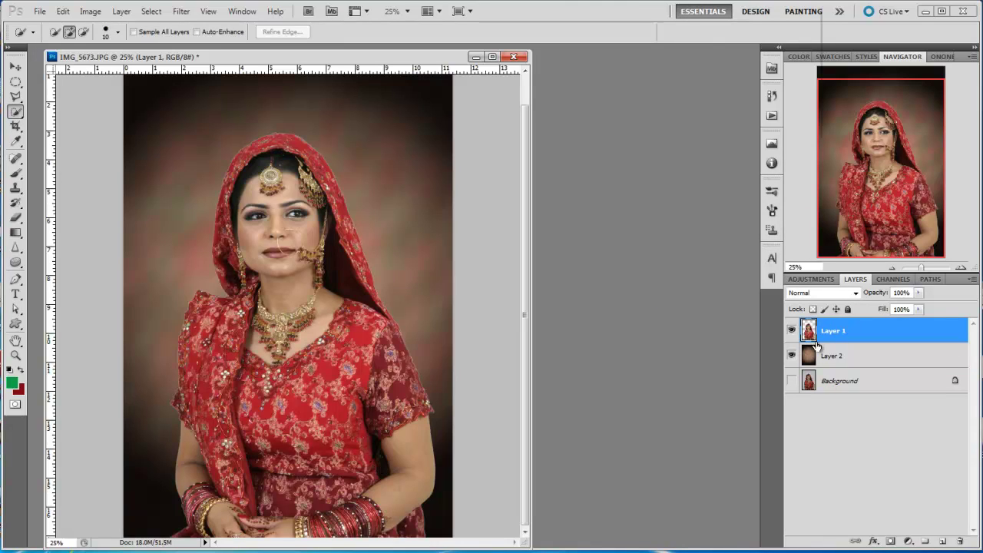
pyautogui.click(792, 355)
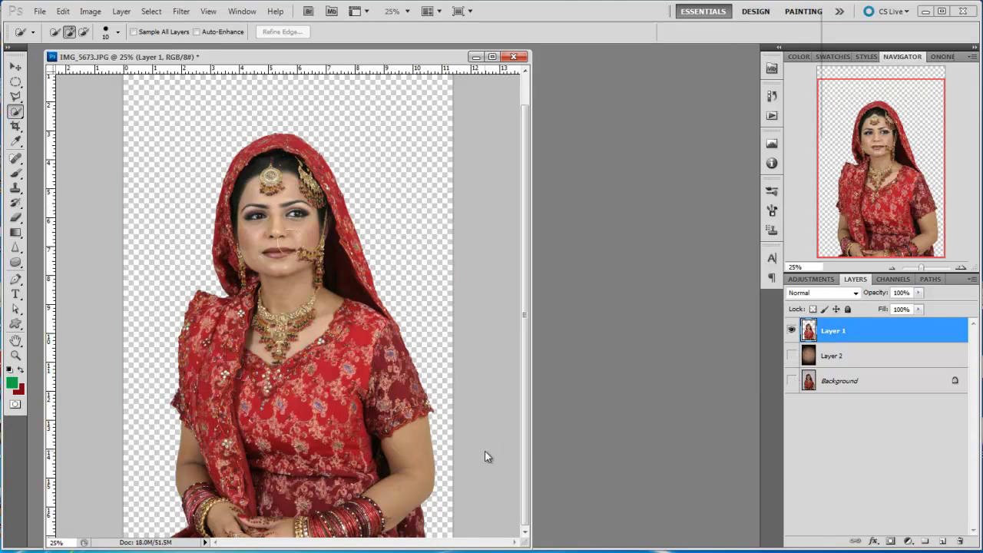
pyautogui.click(792, 381)
pyautogui.click(792, 355)
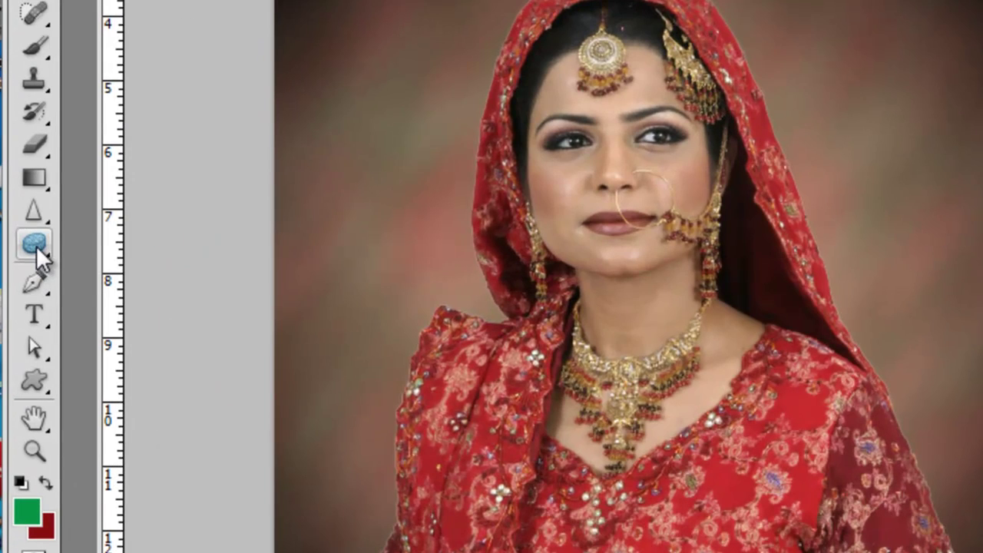
# - Burn darker edges along the veil, sleeve and arms using Shadows range at 22% exposure
pyautogui.click(15, 263)
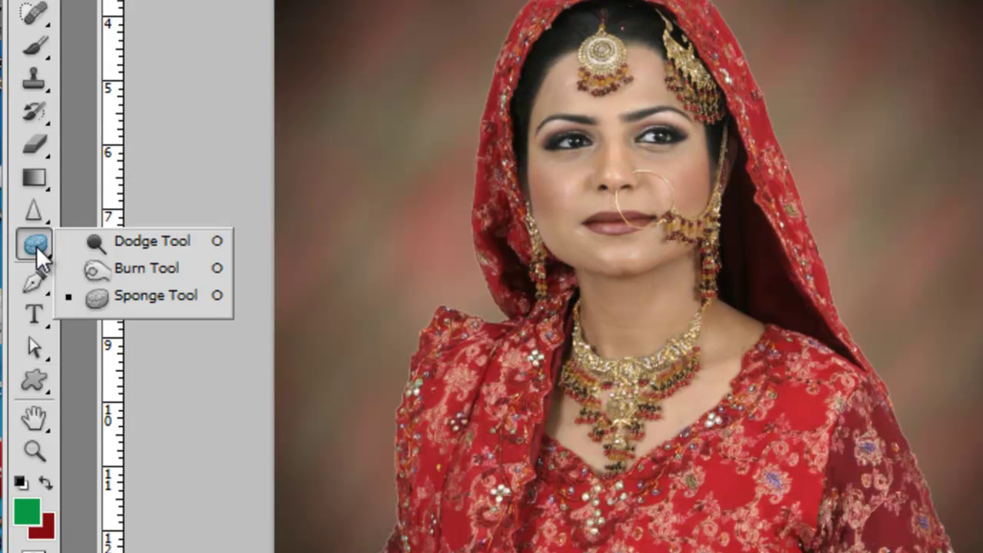
pyautogui.click(118, 265)
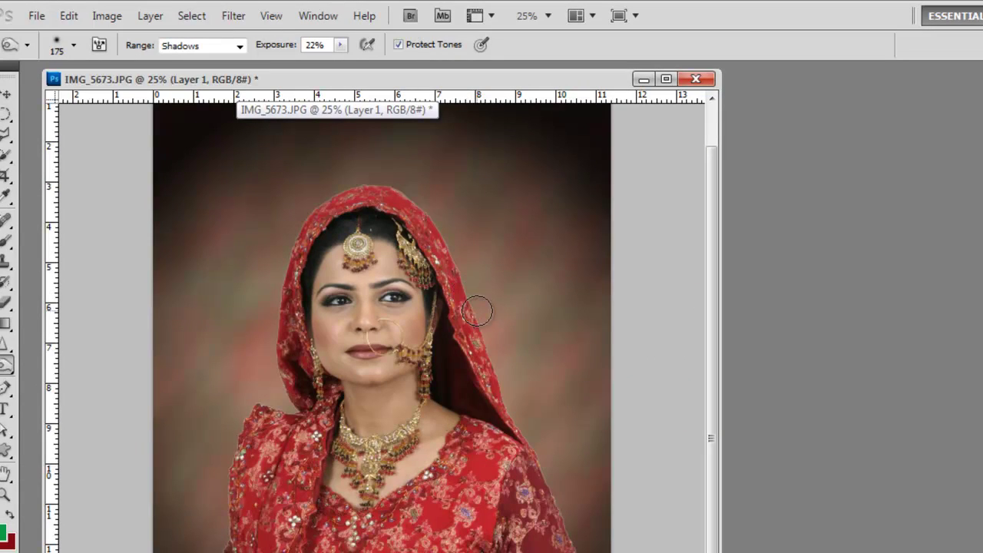
pyautogui.moveTo(467, 292); pyautogui.dragTo(529, 446)
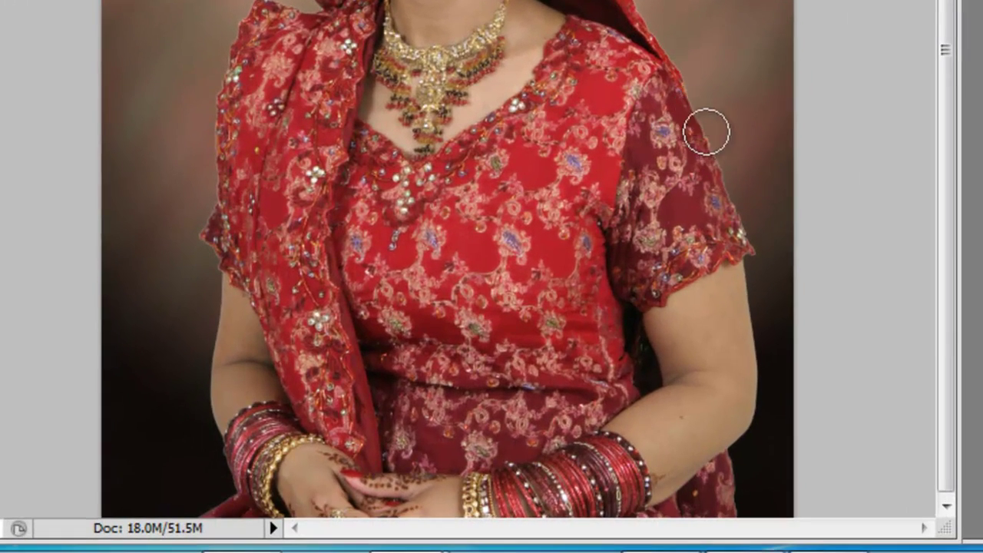
pyautogui.moveTo(706, 131); pyautogui.dragTo(762, 402)
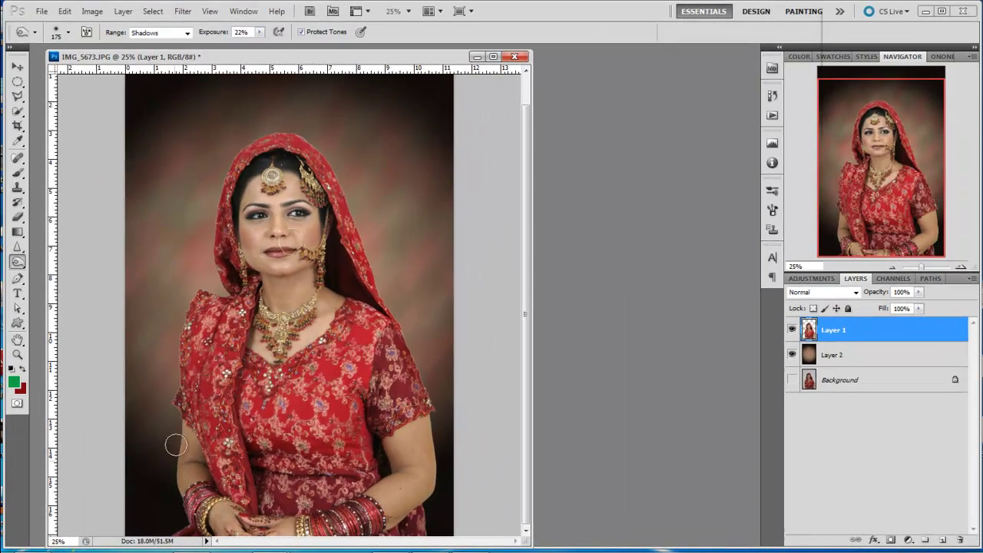
pyautogui.moveTo(176, 445); pyautogui.dragTo(225, 170)
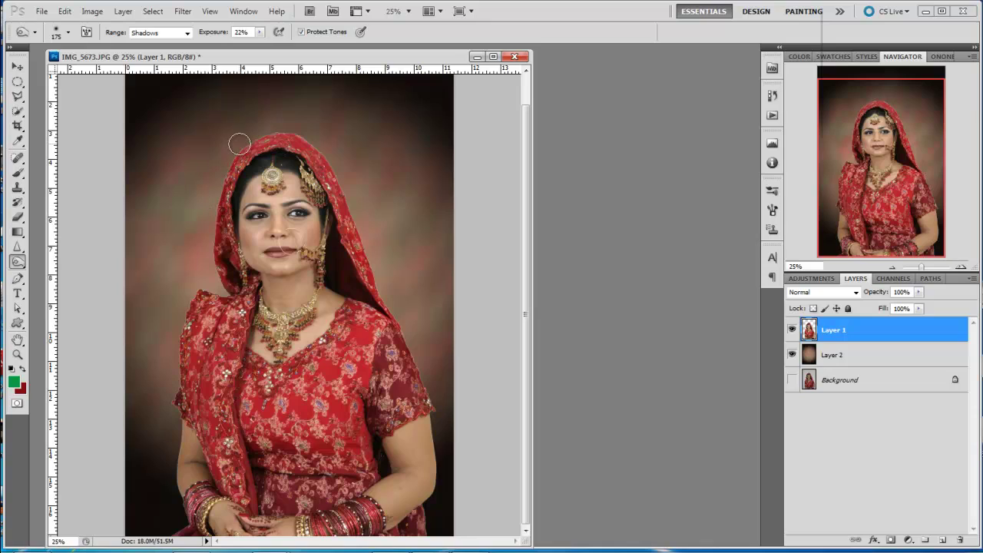
pyautogui.moveTo(225, 170); pyautogui.dragTo(340, 189)
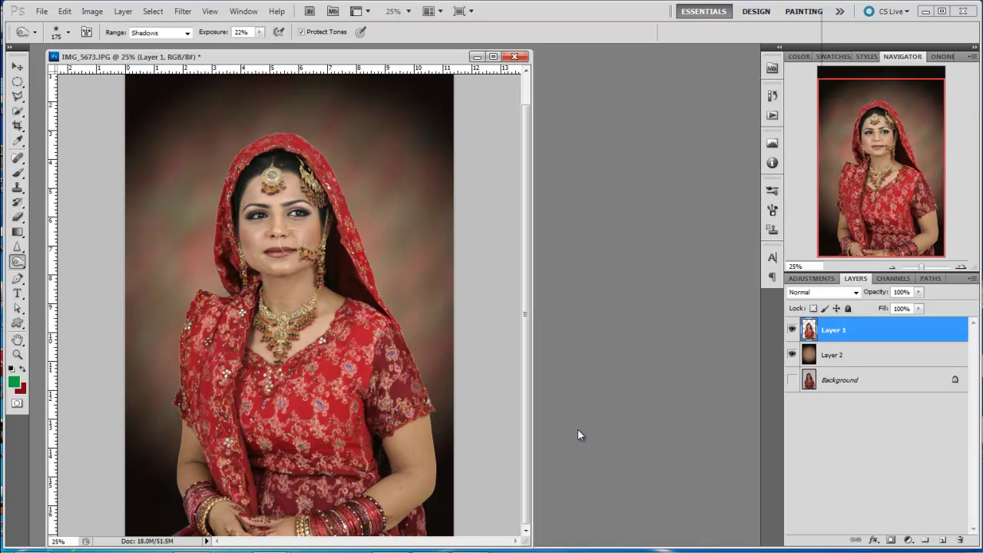